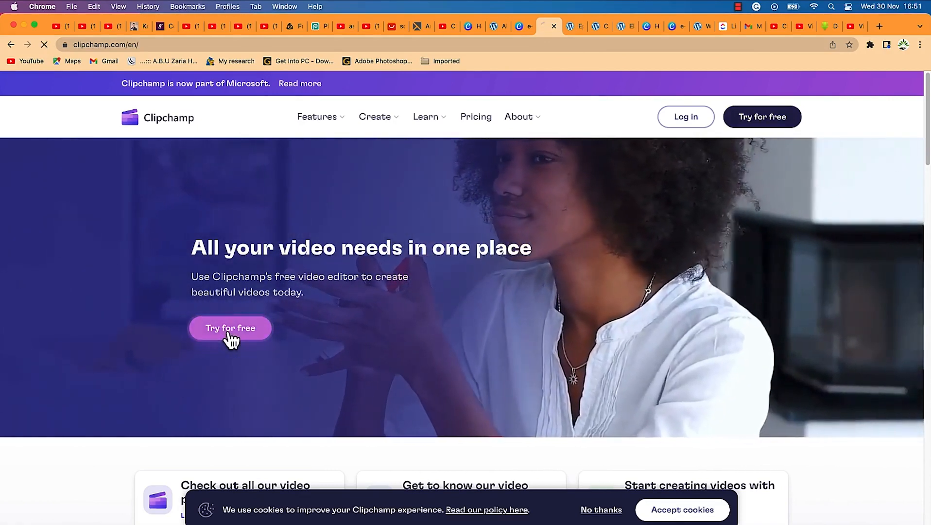
Start using Clipchamp for free and browse the template categories offered on the home page.
{"action": "left_click", "coordinate": [231, 340]}
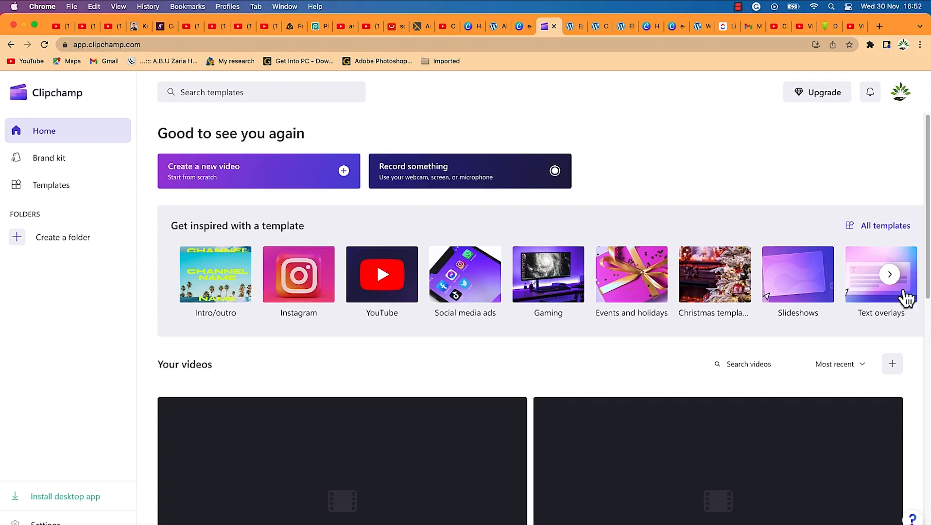
{"action": "left_click", "coordinate": [890, 275]}
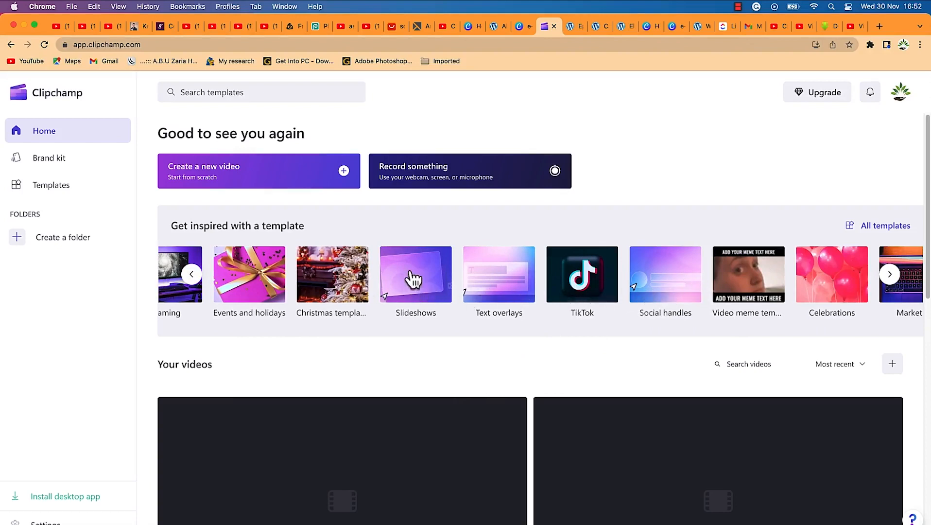
{"action": "left_click", "coordinate": [890, 280]}
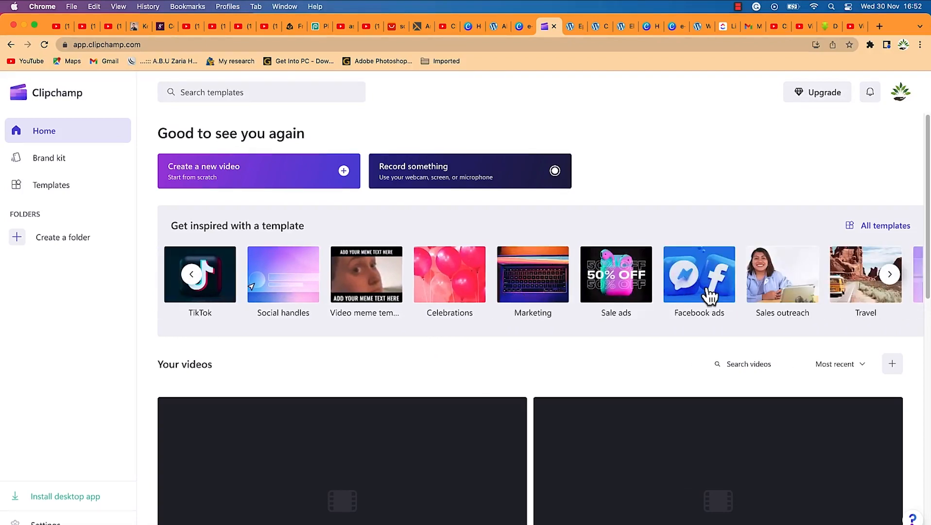
{"action": "left_click", "coordinate": [894, 279]}
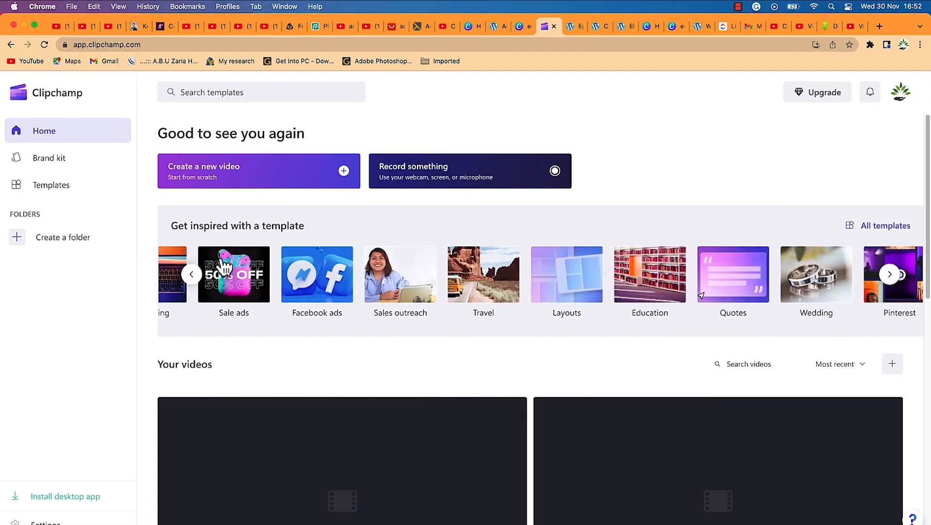
{"action": "scroll", "coordinate": [217, 354], "scroll_direction": "down", "scroll_amount": 2}
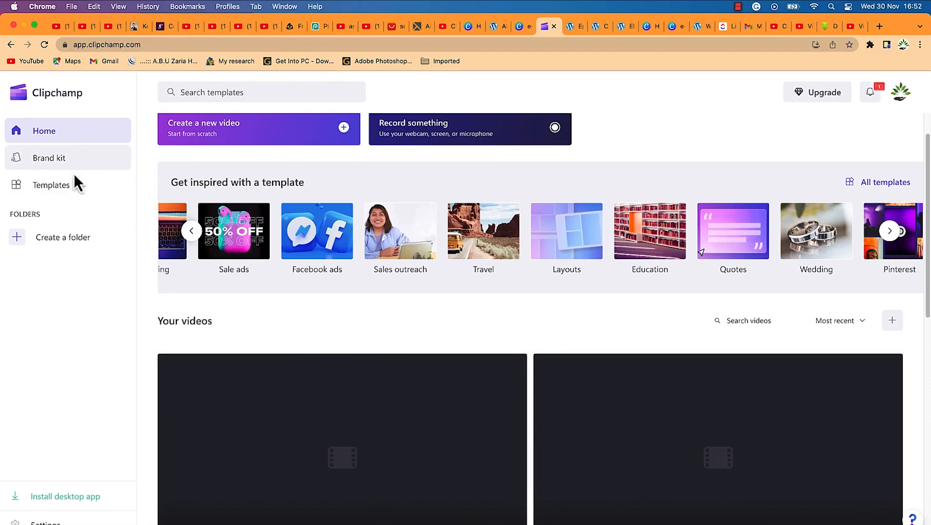
Open the template library and look through its Intro/outro and Instagram templates.
{"action": "left_click", "coordinate": [65, 194]}
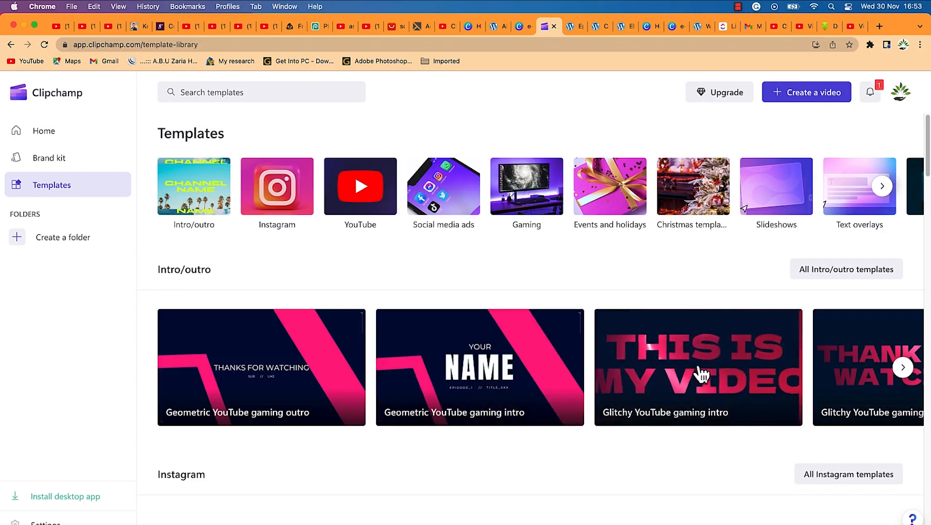
{"action": "left_click", "coordinate": [904, 368]}
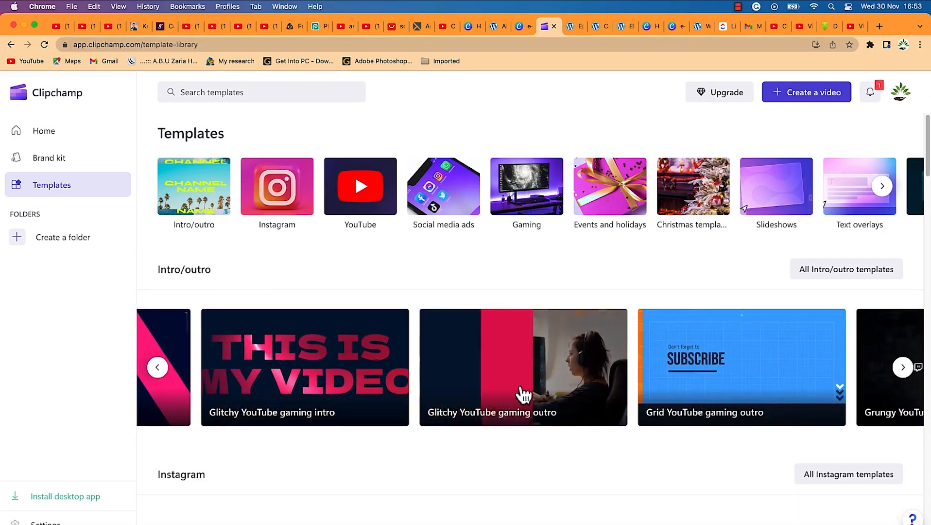
{"action": "scroll", "coordinate": [187, 428], "scroll_direction": "down", "scroll_amount": 4}
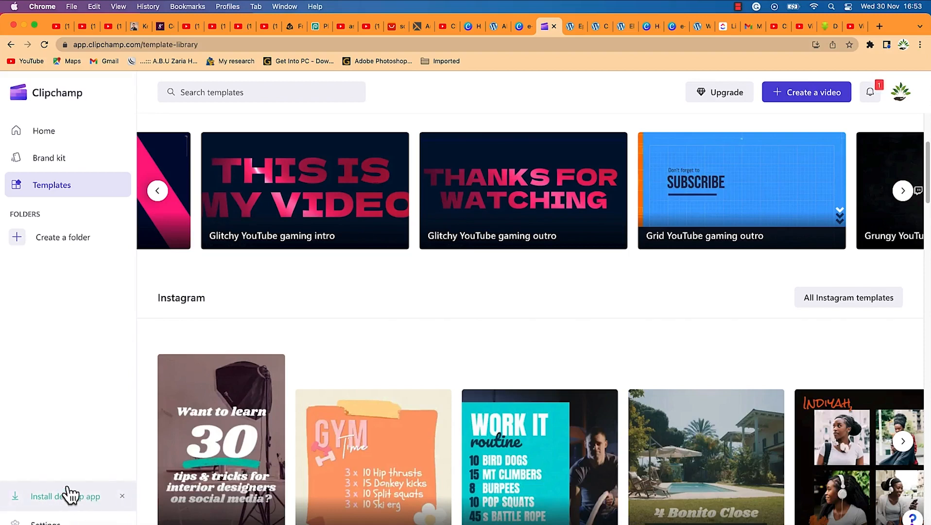
{"action": "scroll", "coordinate": [411, 308], "scroll_direction": "up", "scroll_amount": 4}
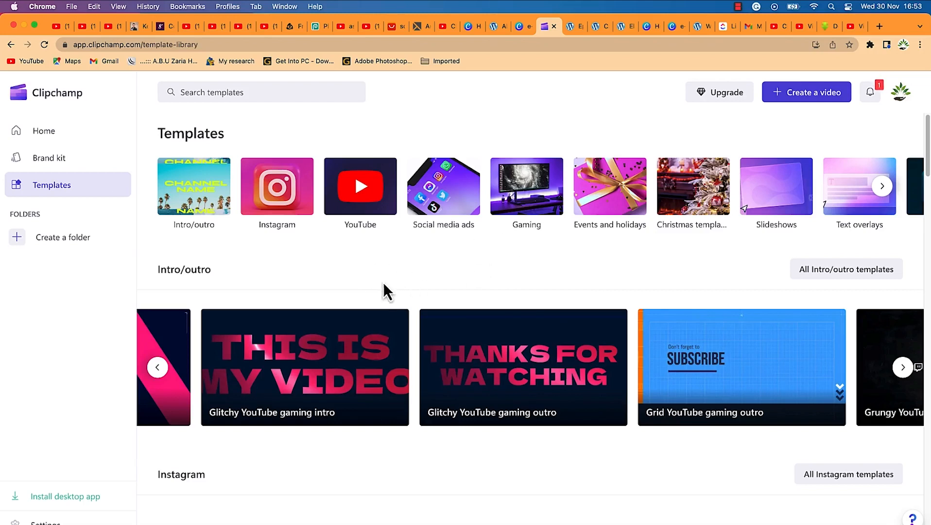
Create a new video project and look through its music, stock video and stock image libraries.
{"action": "left_click", "coordinate": [807, 102]}
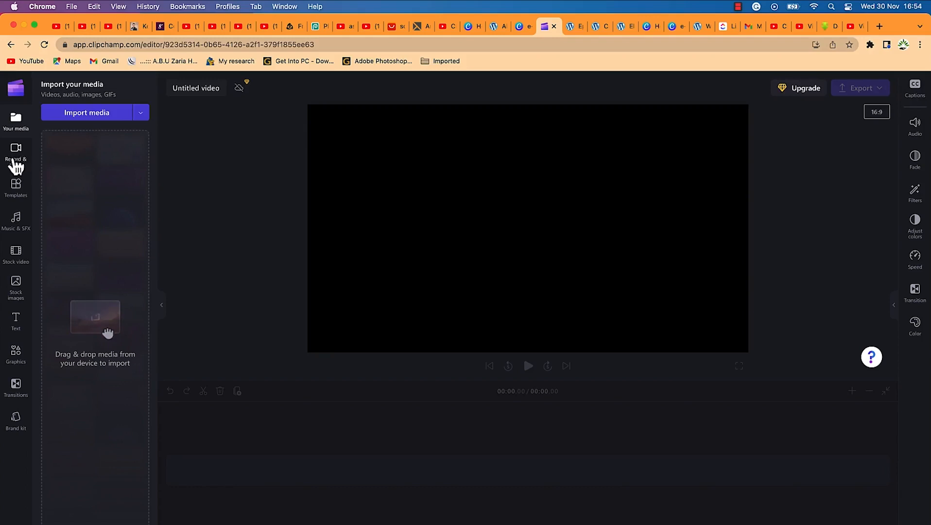
{"action": "left_click", "coordinate": [19, 232]}
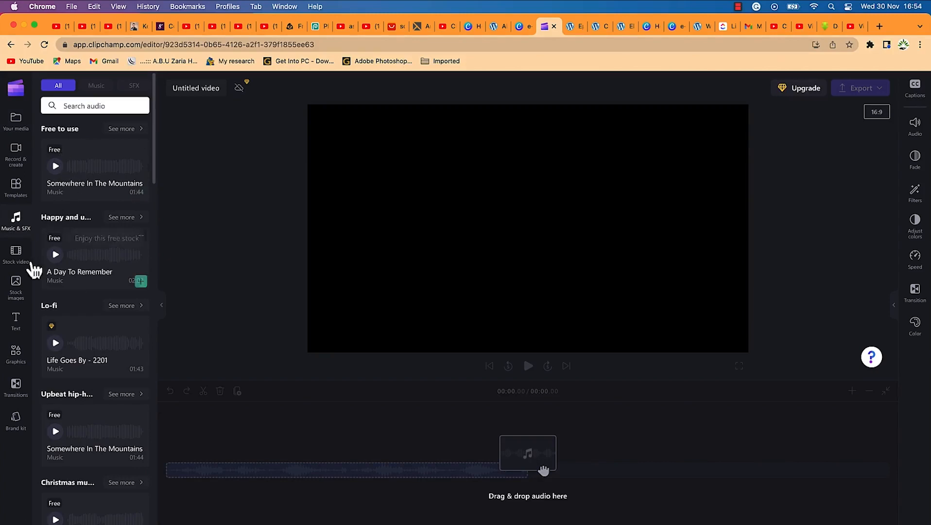
{"action": "left_click", "coordinate": [16, 253]}
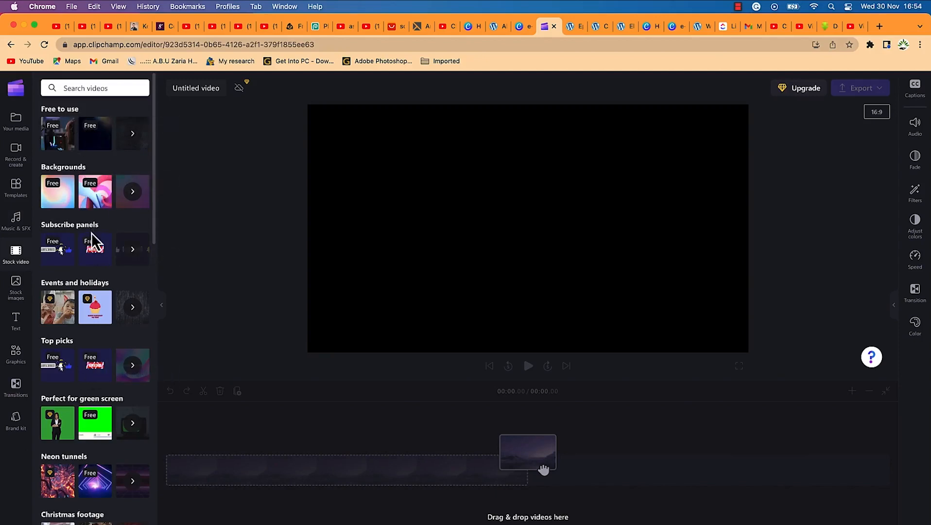
{"action": "left_click", "coordinate": [17, 290]}
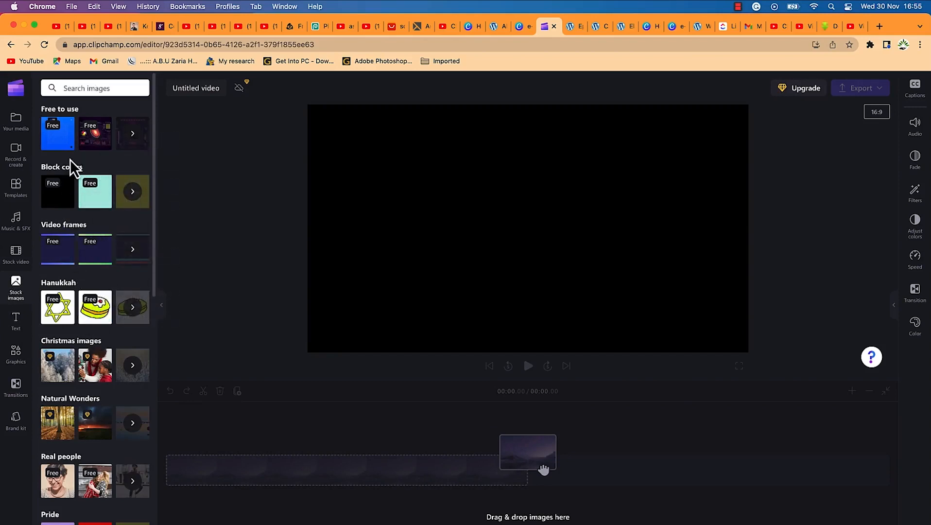
Look through the available text styles, from plain text and titles to the two-line, caption and special ones.
{"action": "left_click", "coordinate": [15, 323]}
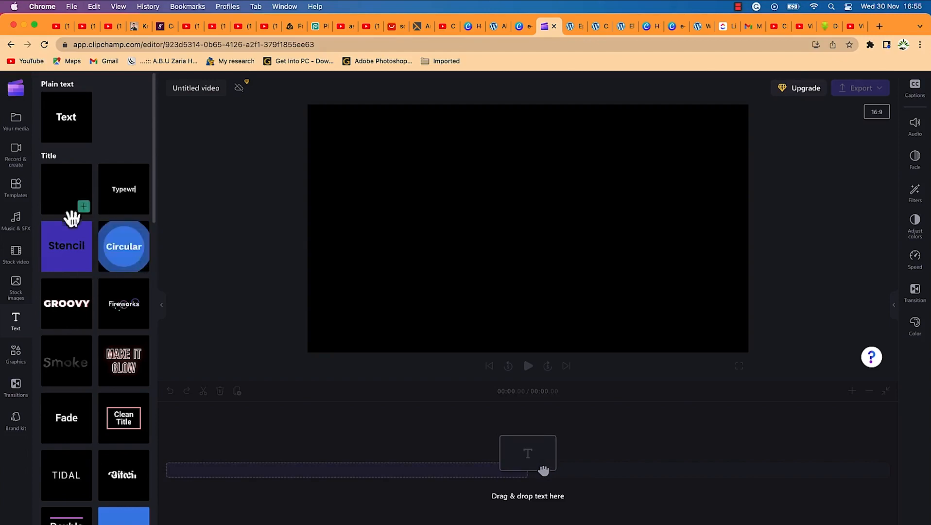
{"action": "scroll", "coordinate": [63, 336], "scroll_direction": "down", "scroll_amount": 10}
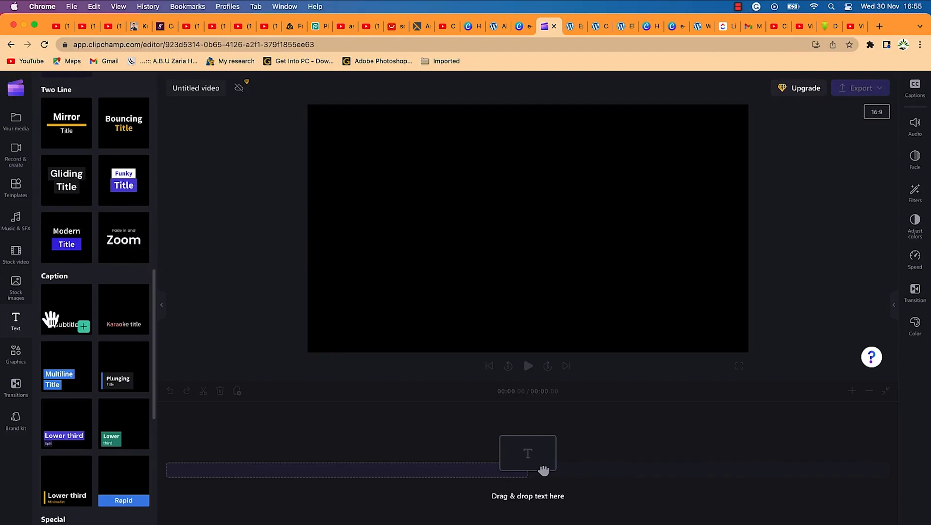
{"action": "scroll", "coordinate": [70, 293], "scroll_direction": "down", "scroll_amount": 1}
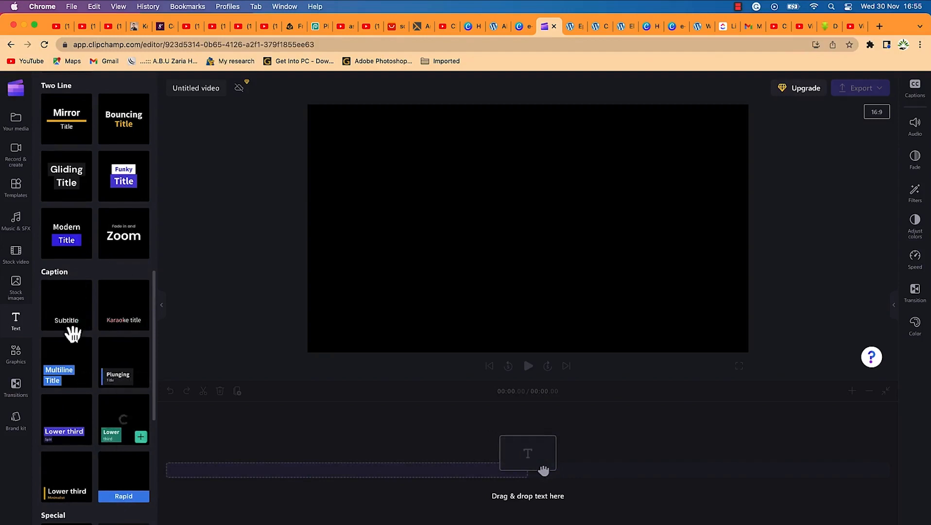
{"action": "scroll", "coordinate": [89, 375], "scroll_direction": "down", "scroll_amount": 5}
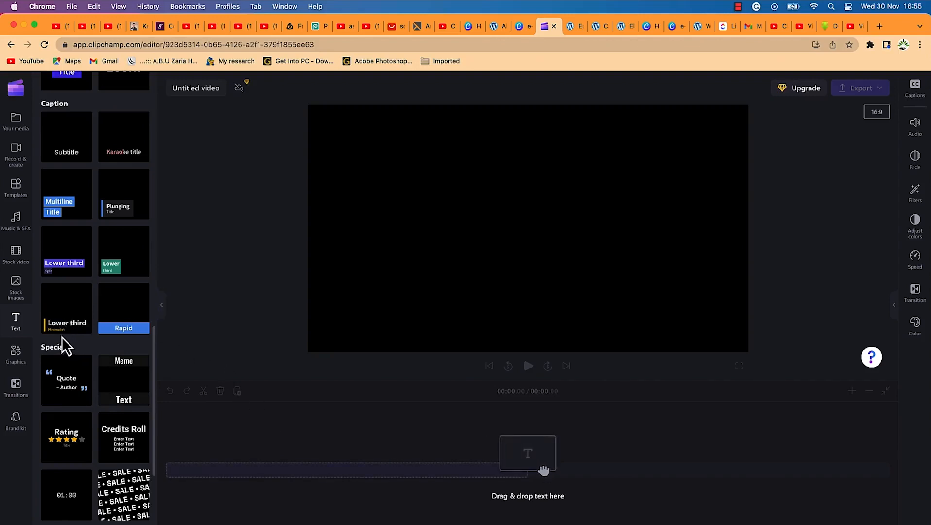
Examine the graphics library with its stickers, as well as the transitions and brand kit options.
{"action": "left_click", "coordinate": [17, 359]}
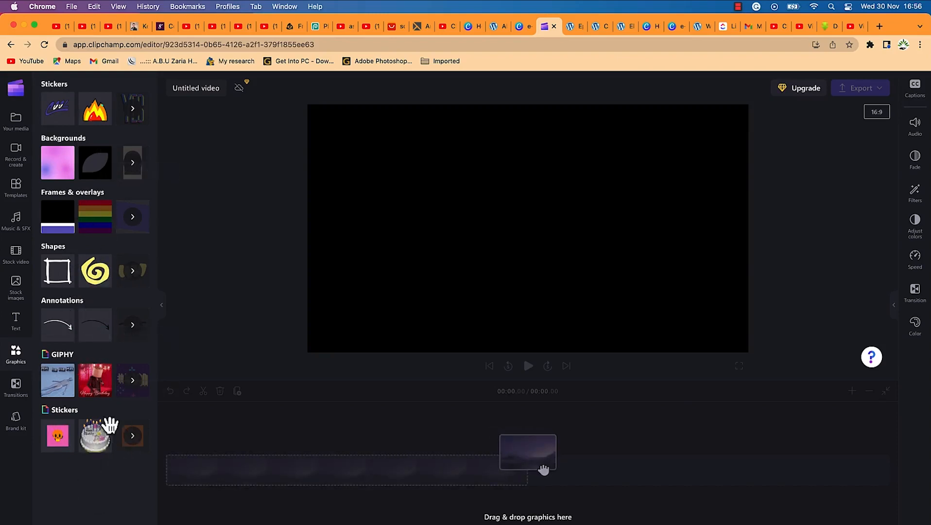
{"action": "left_click", "coordinate": [132, 108]}
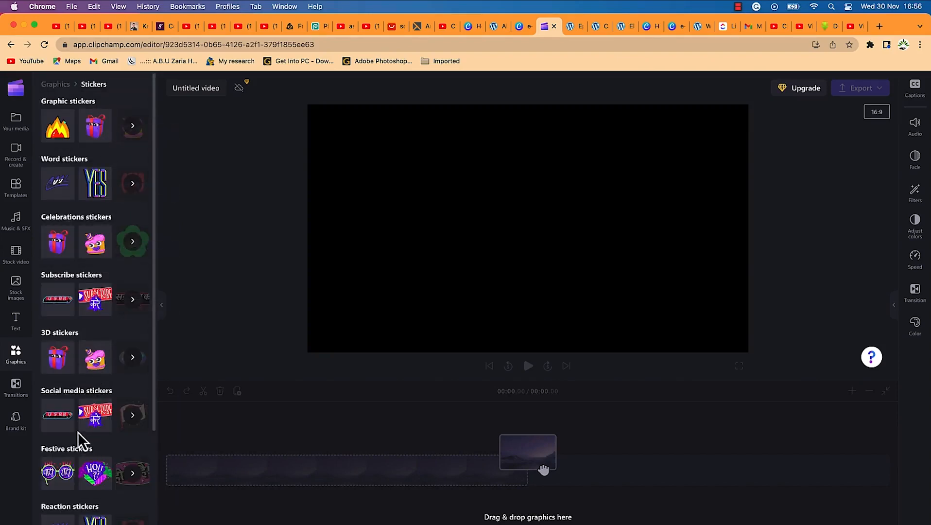
{"action": "left_click", "coordinate": [7, 387]}
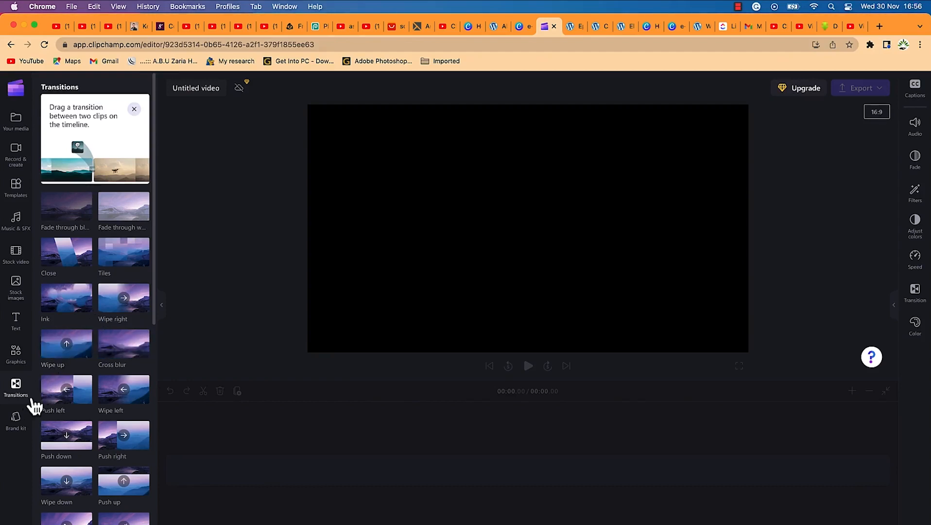
{"action": "left_click", "coordinate": [16, 423]}
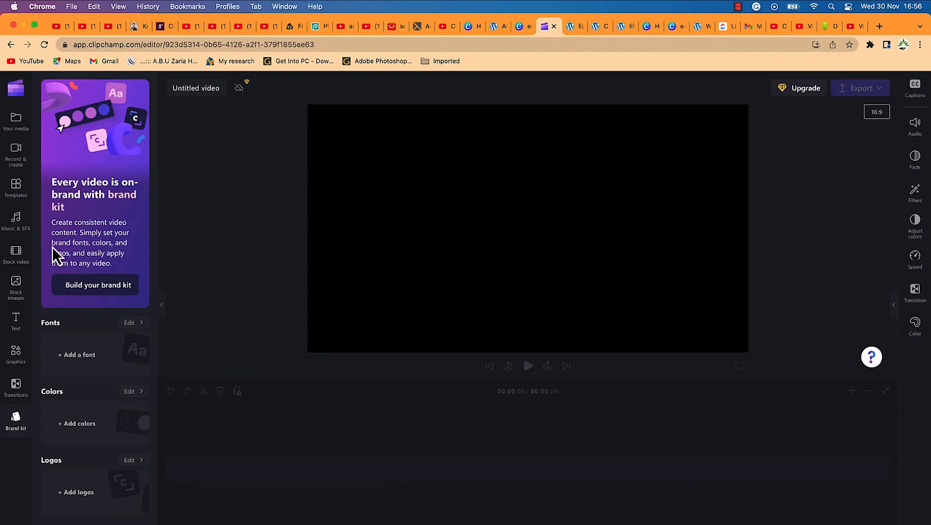
Return to the project's media and rename the untitled video as "Video 1".
{"action": "left_click", "coordinate": [14, 131]}
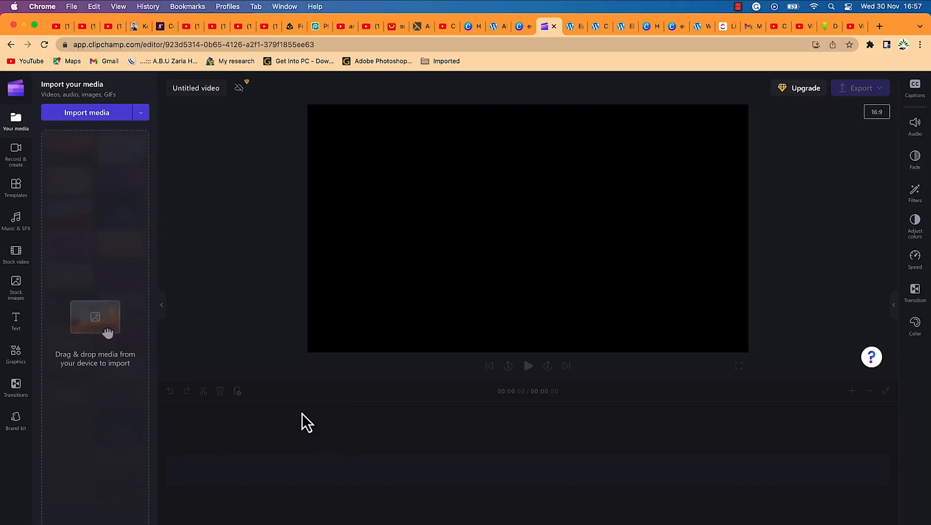
{"action": "left_click", "coordinate": [210, 92]}
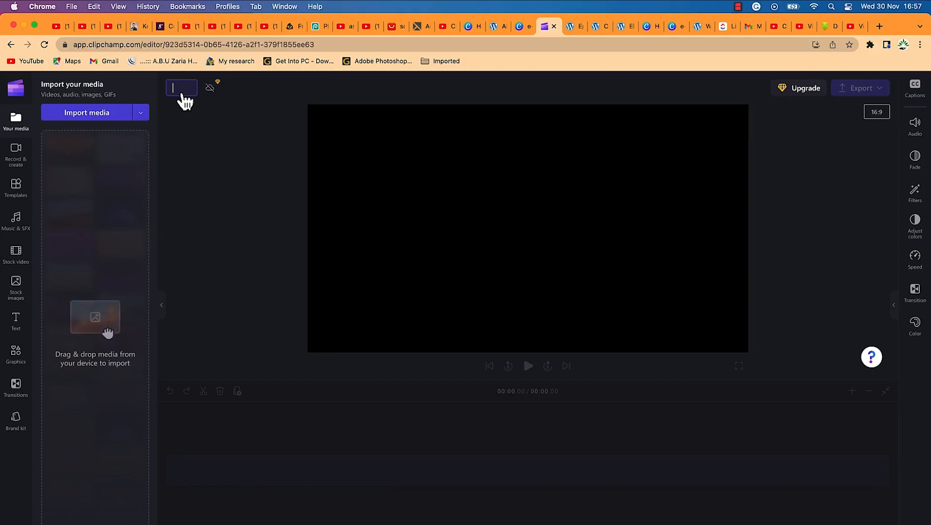
{"action": "type", "text": "Vdi"}
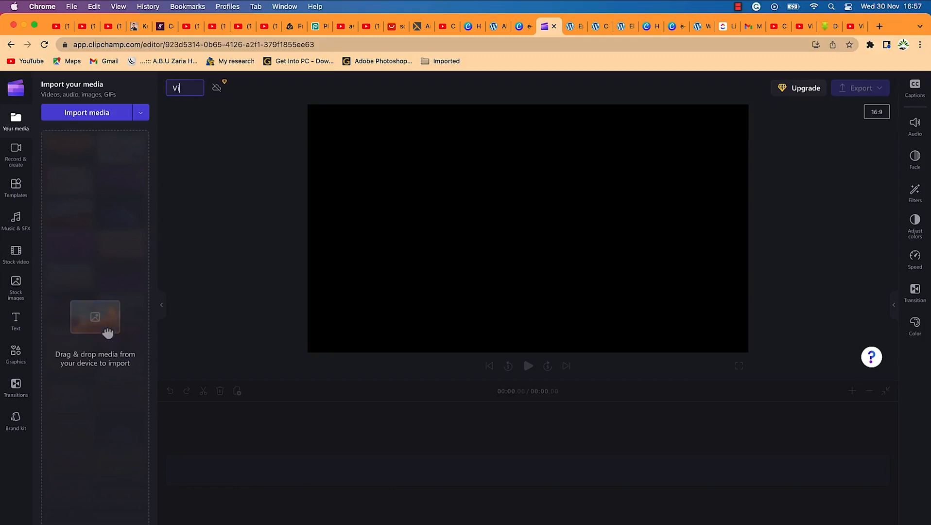
{"action": "type", "text": "deo 1"}
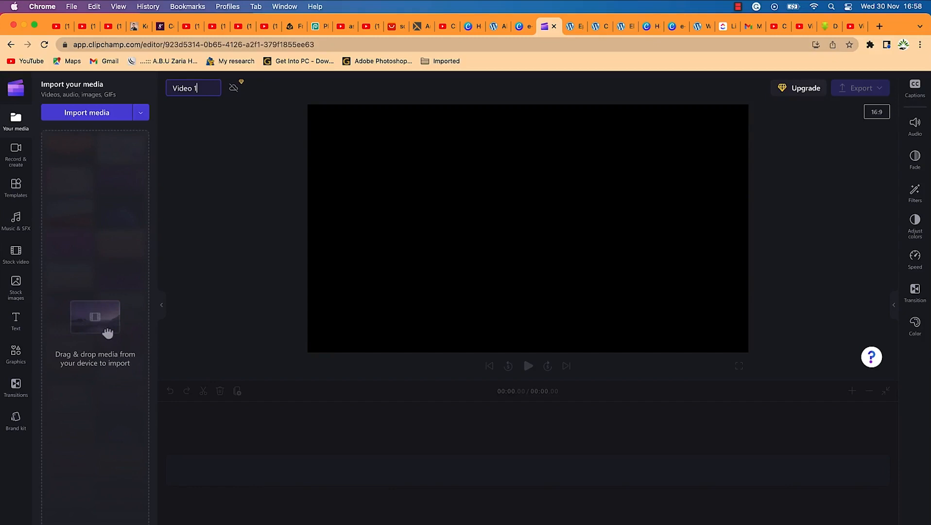
{"action": "left_click", "coordinate": [194, 115]}
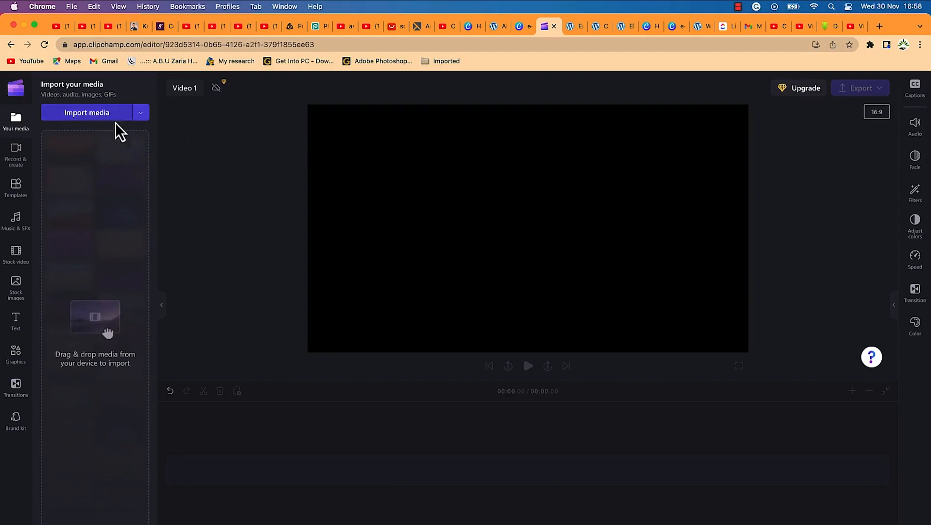
Import the video "Spend time with yourself_1.mp4" from the computer's Documents > YouTube > Final Cut Pro folder.
{"action": "left_click", "coordinate": [141, 114]}
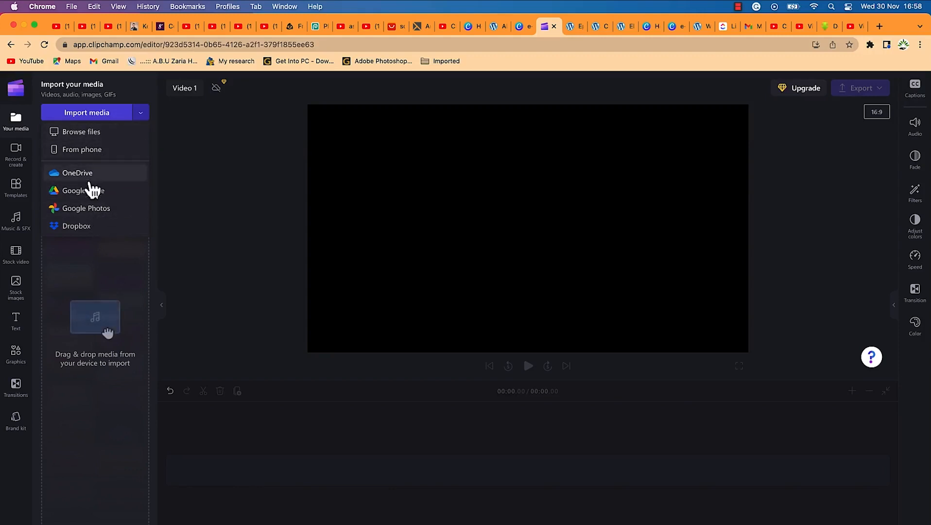
{"action": "left_click", "coordinate": [113, 135]}
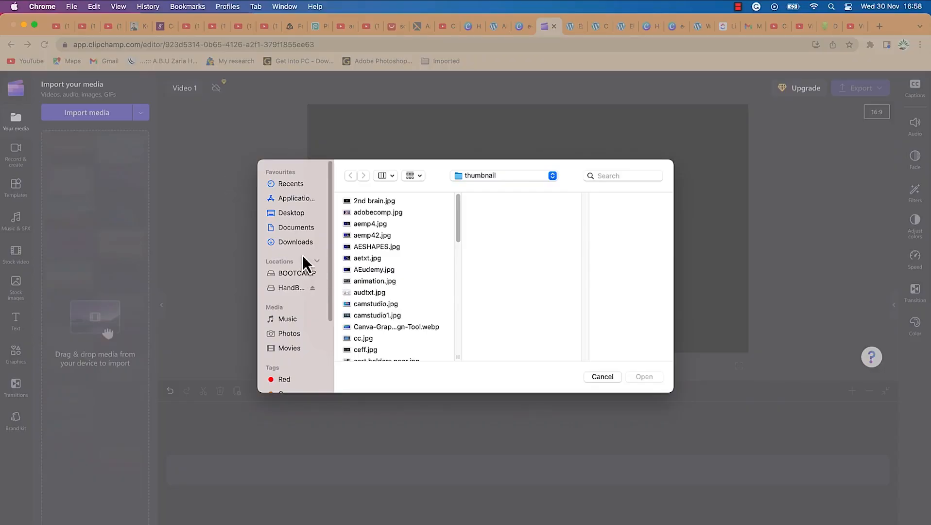
{"action": "left_click", "coordinate": [296, 227]}
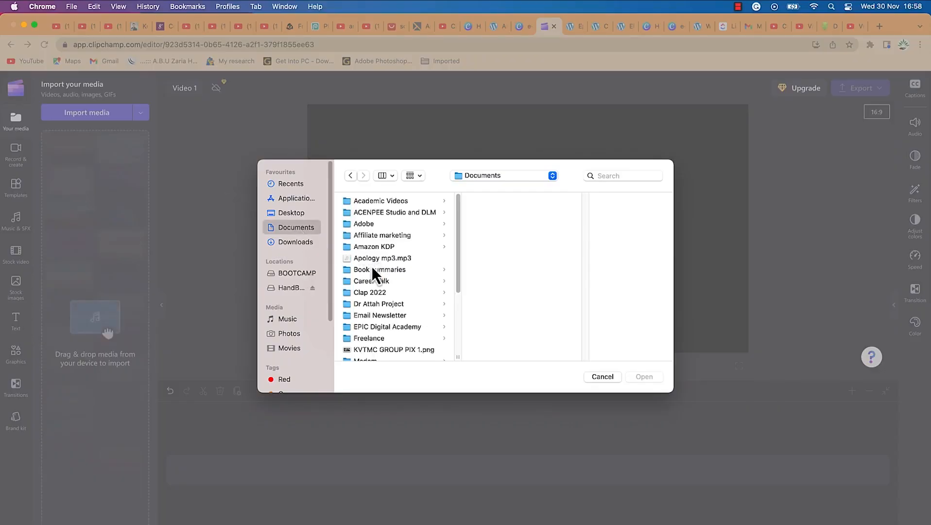
{"action": "scroll", "coordinate": [377, 282], "scroll_direction": "down", "scroll_amount": 6}
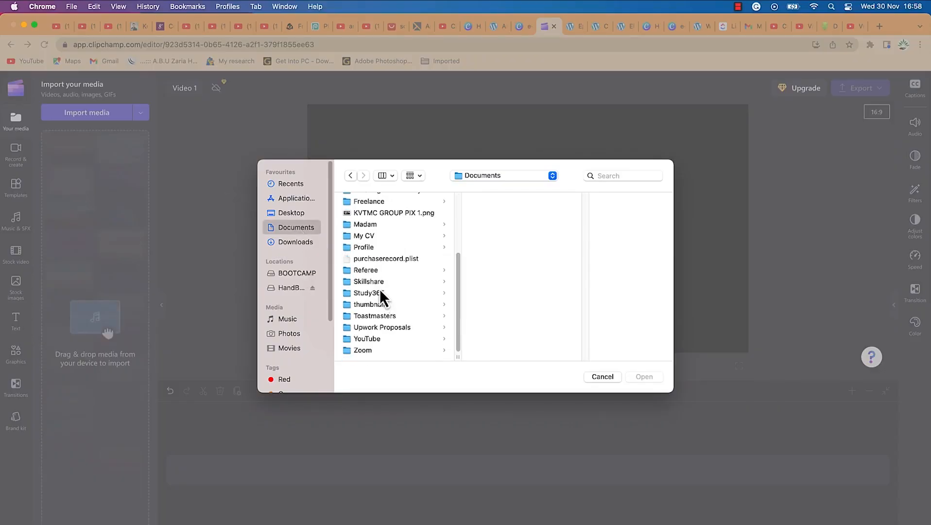
{"action": "left_click", "coordinate": [368, 338]}
{"action": "left_click", "coordinate": [497, 247]}
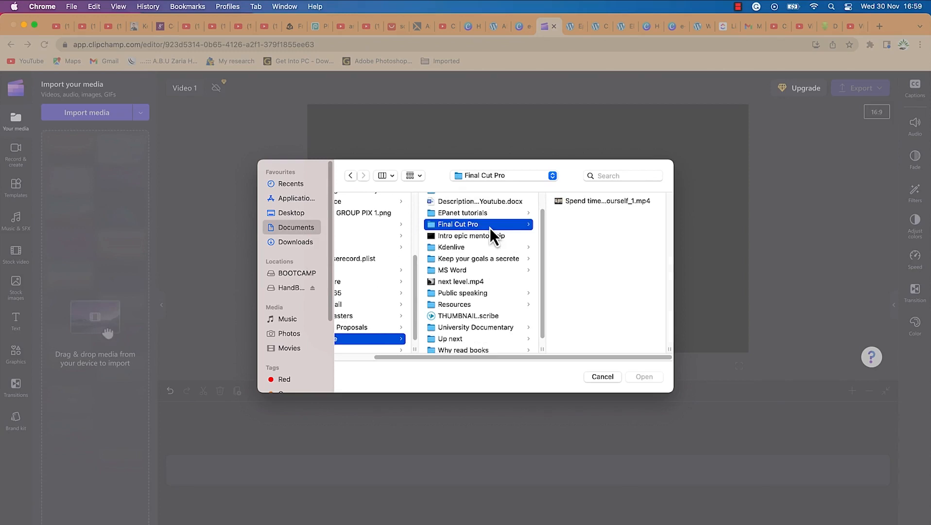
{"action": "left_click", "coordinate": [591, 202]}
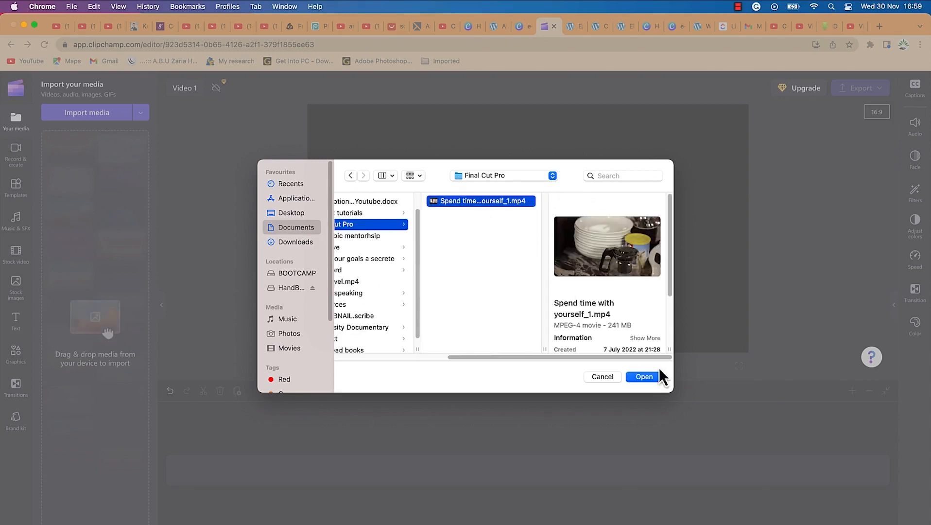
{"action": "left_click", "coordinate": [644, 377]}
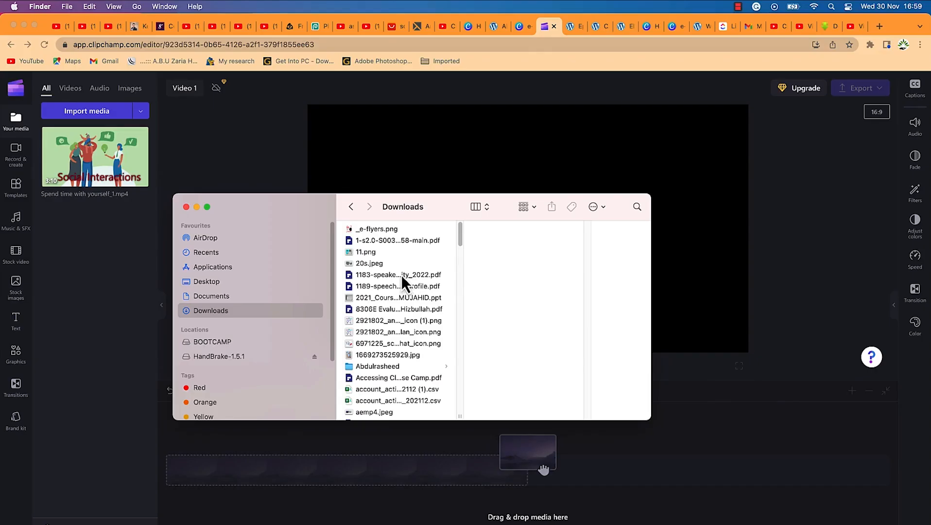
Add the image 20s.jpeg from the Downloads folder in Finder to the project's media.
{"action": "left_click", "coordinate": [377, 264]}
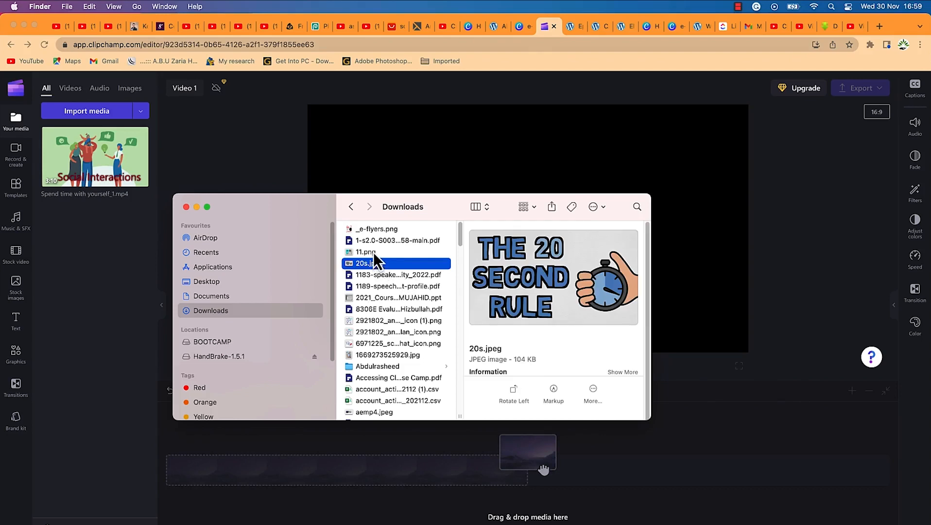
{"action": "left_click_drag", "start_coordinate": [380, 276], "coordinate": [96, 284]}
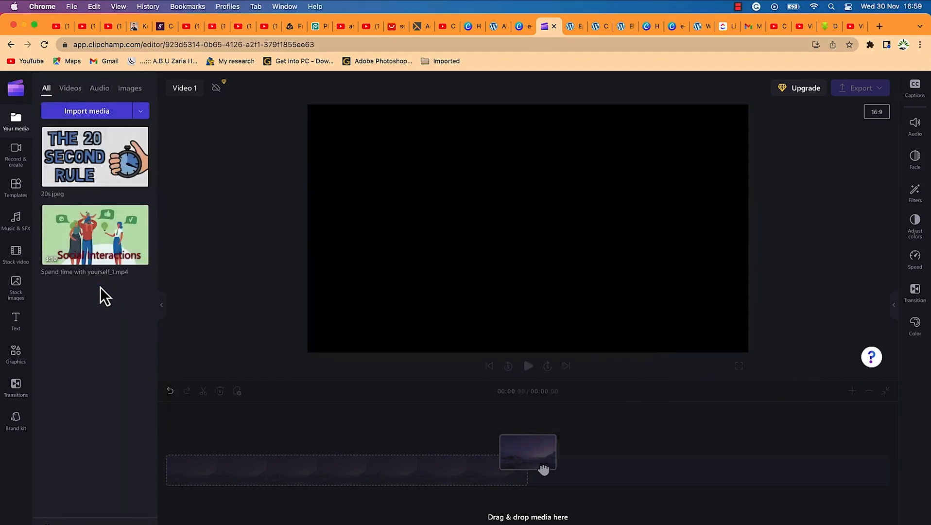
Place the video "Spend time with yourself_1.mp4" at the start of the timeline.
{"action": "mouse_move", "coordinate": [102, 217]}
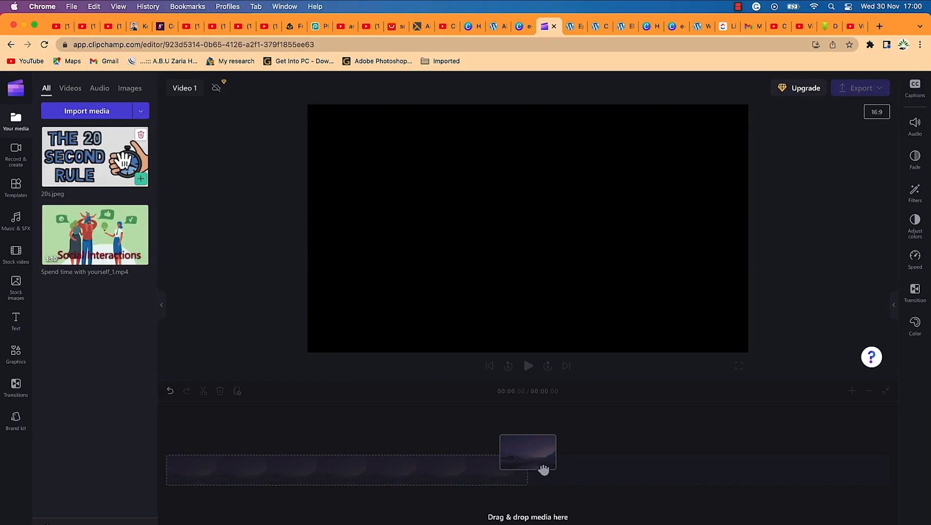
{"action": "mouse_move", "coordinate": [94, 177]}
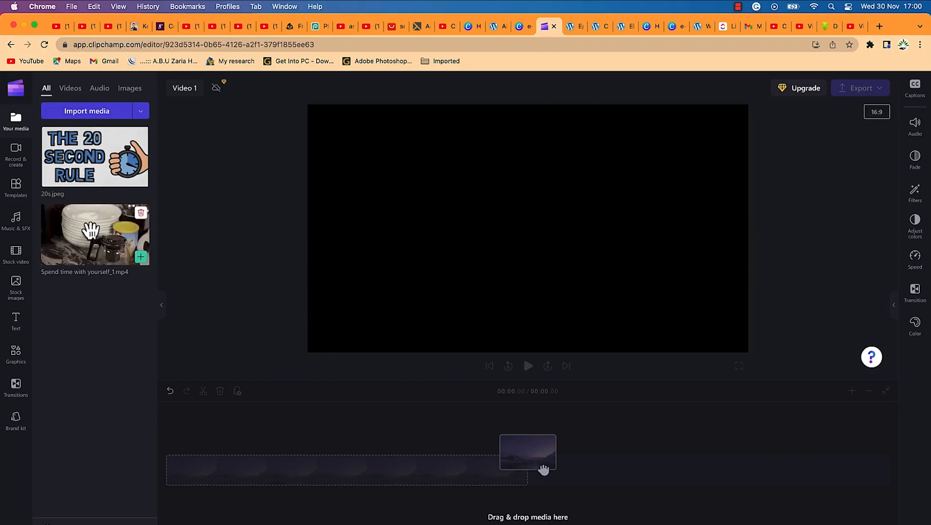
{"action": "left_click_drag", "start_coordinate": [91, 228], "coordinate": [249, 469]}
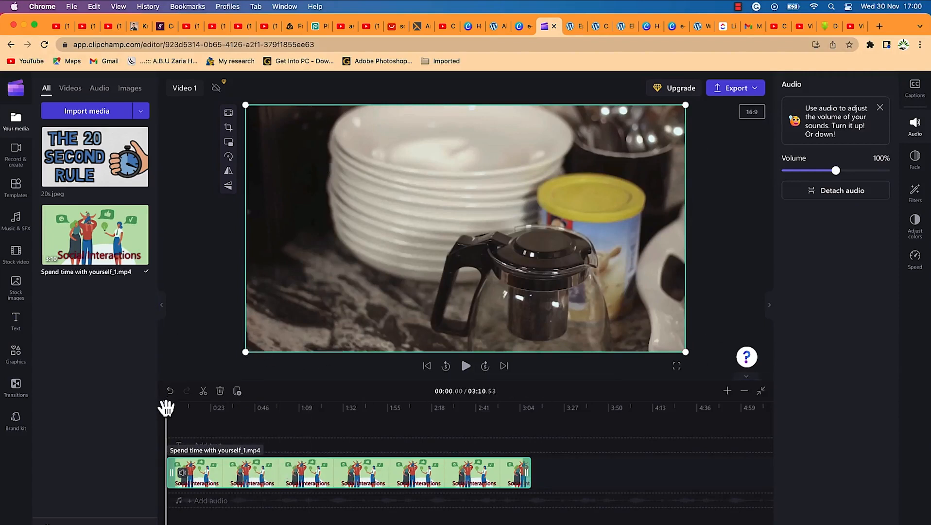
{"action": "left_click_drag", "start_coordinate": [166, 408], "coordinate": [168, 429]}
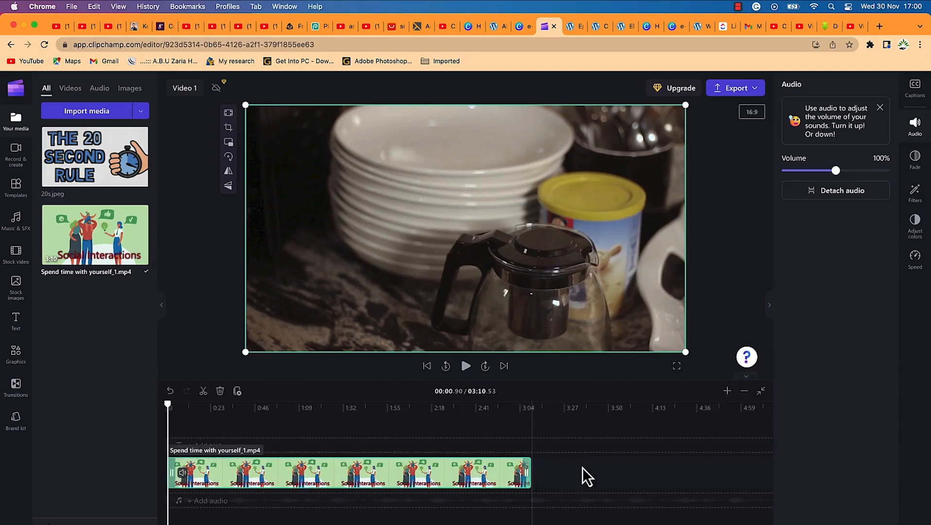
{"action": "left_click", "coordinate": [743, 391]}
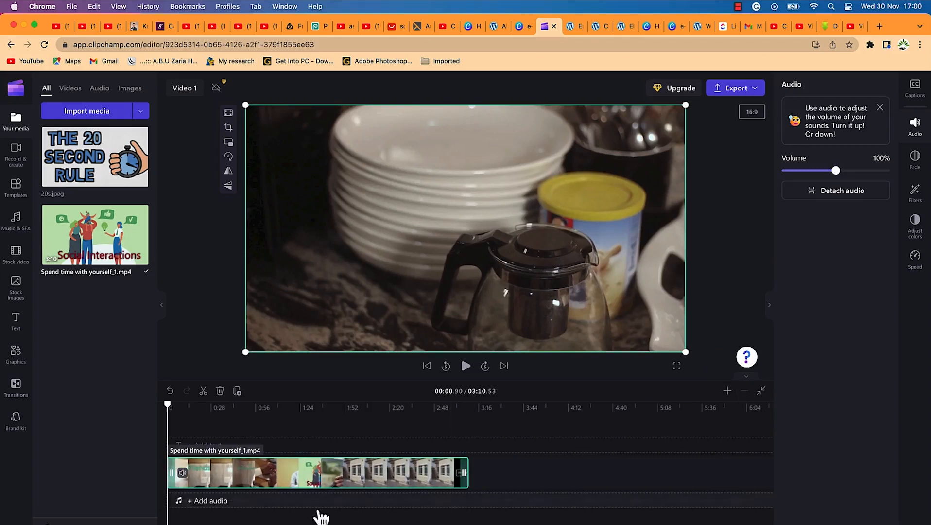
{"action": "left_click", "coordinate": [727, 391]}
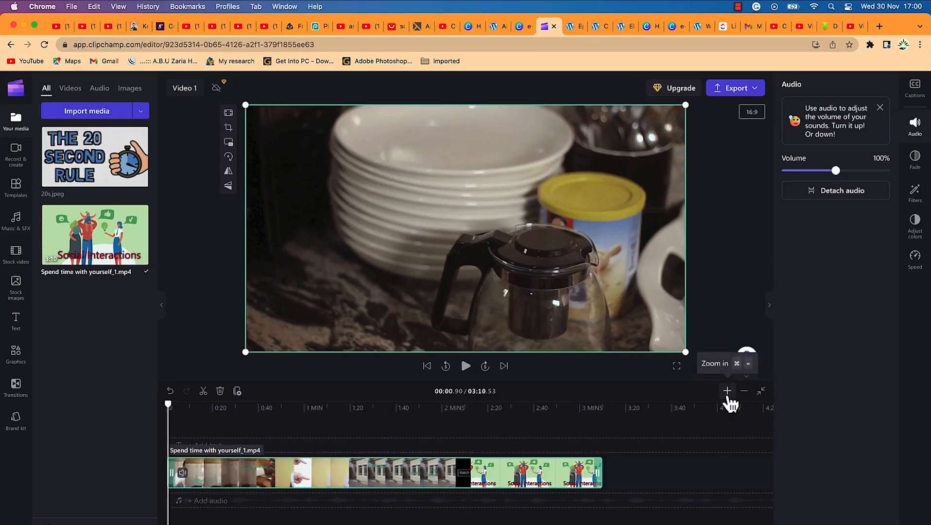
{"action": "left_click", "coordinate": [762, 394]}
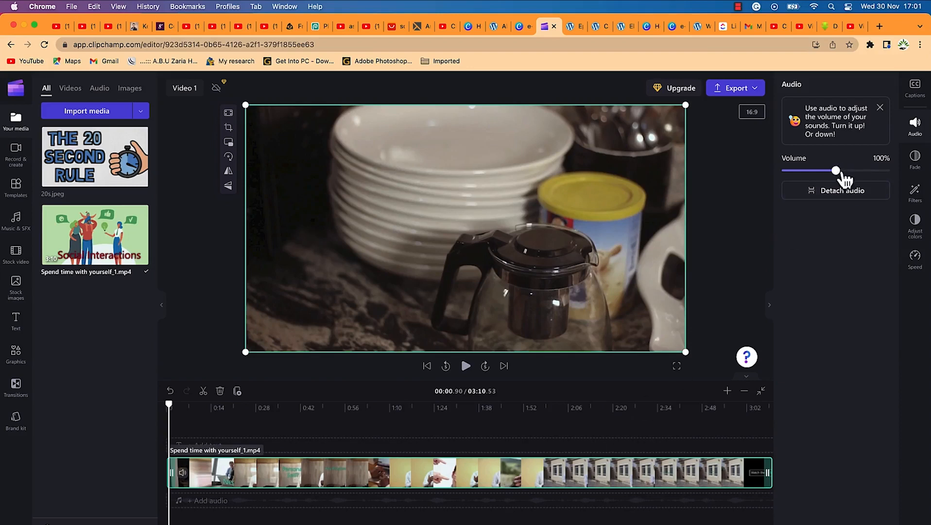
Examine the audio, fade and filter options available for the selected clip.
{"action": "left_click", "coordinate": [914, 127]}
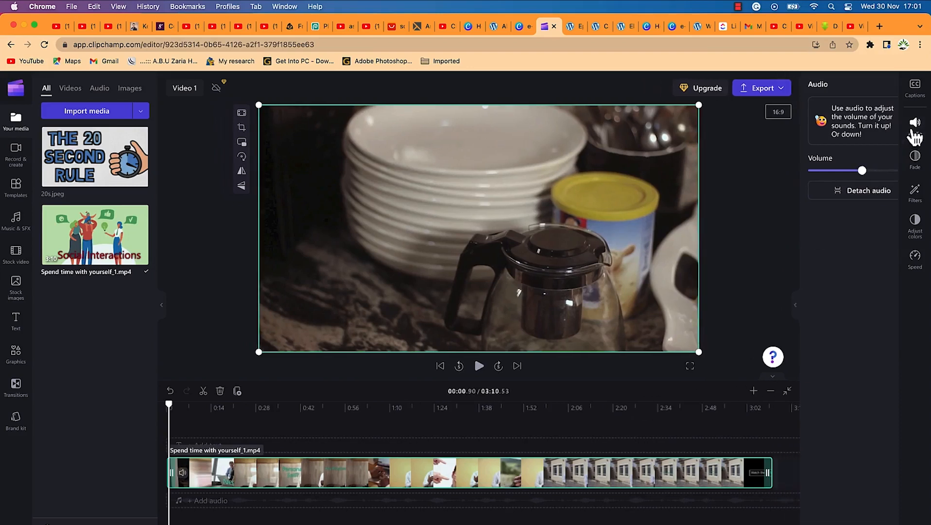
{"action": "left_click", "coordinate": [915, 125]}
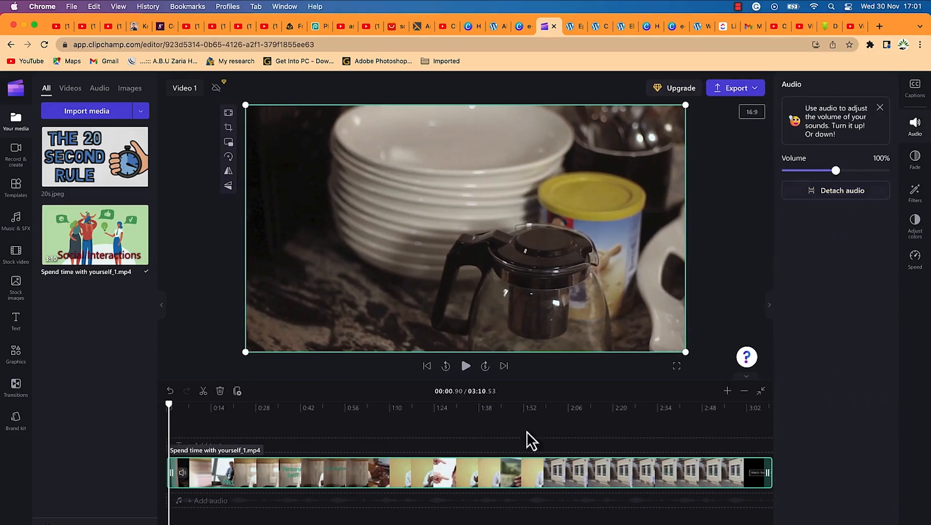
{"action": "left_click", "coordinate": [917, 163]}
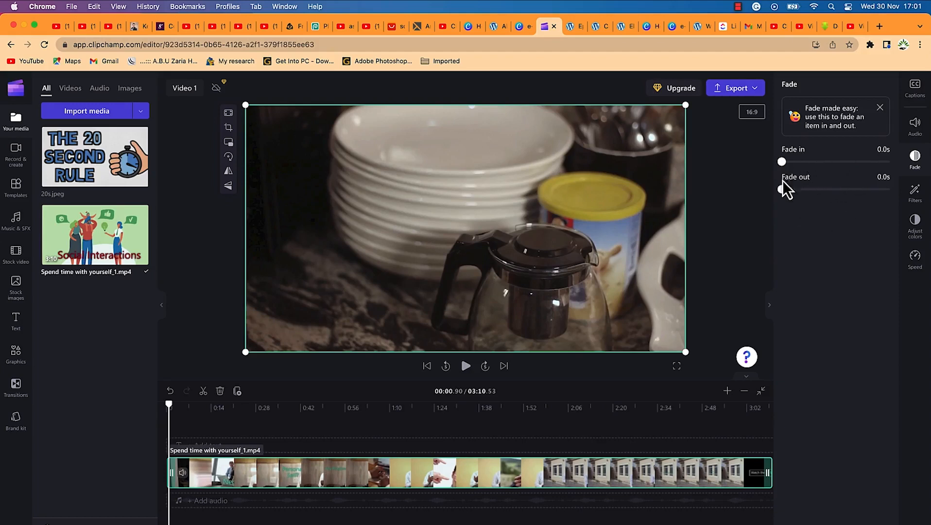
{"action": "left_click", "coordinate": [915, 194]}
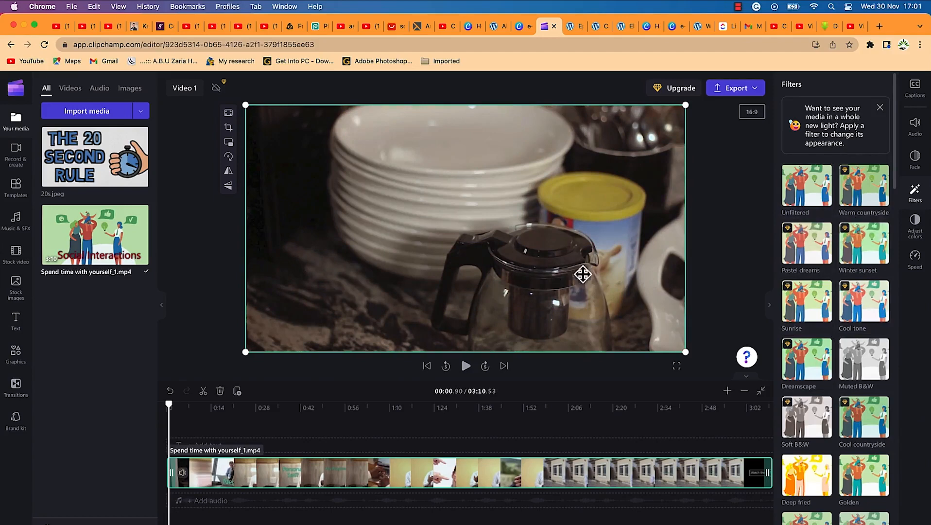
Adjust the clip's colors by raising the exposure and slightly lowering the saturation and temperature.
{"action": "left_click", "coordinate": [915, 229]}
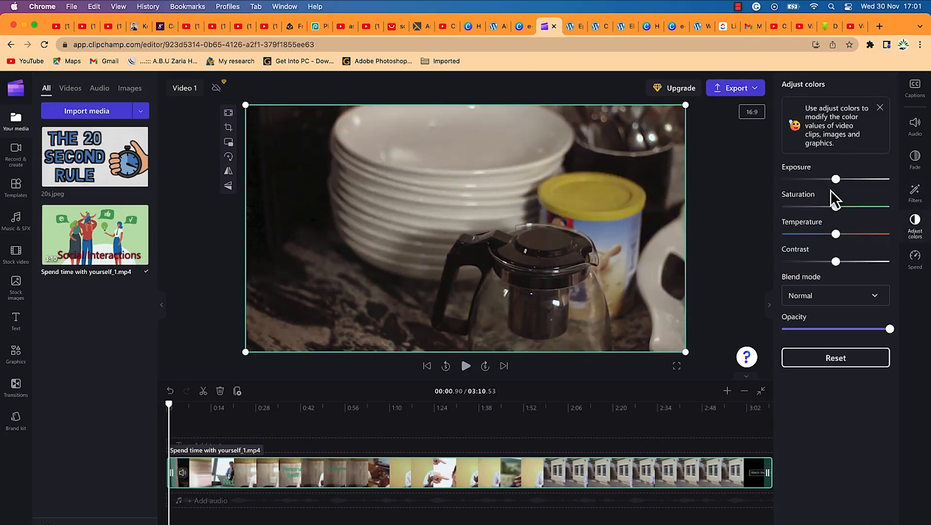
{"action": "left_click_drag", "start_coordinate": [834, 179], "coordinate": [847, 179]}
{"action": "left_click_drag", "start_coordinate": [843, 211], "coordinate": [835, 249]}
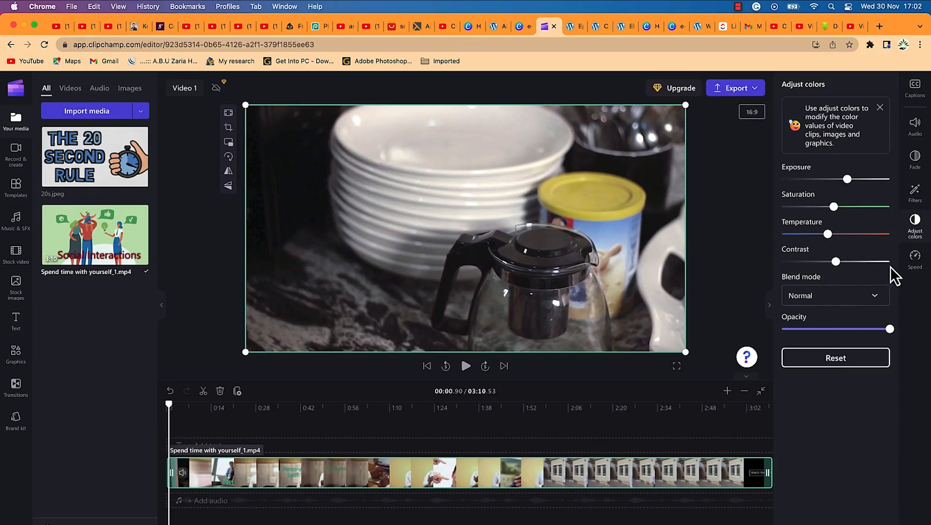
Try a speed of 1.1 on the clip and set it back to 1.
{"action": "left_click", "coordinate": [915, 257]}
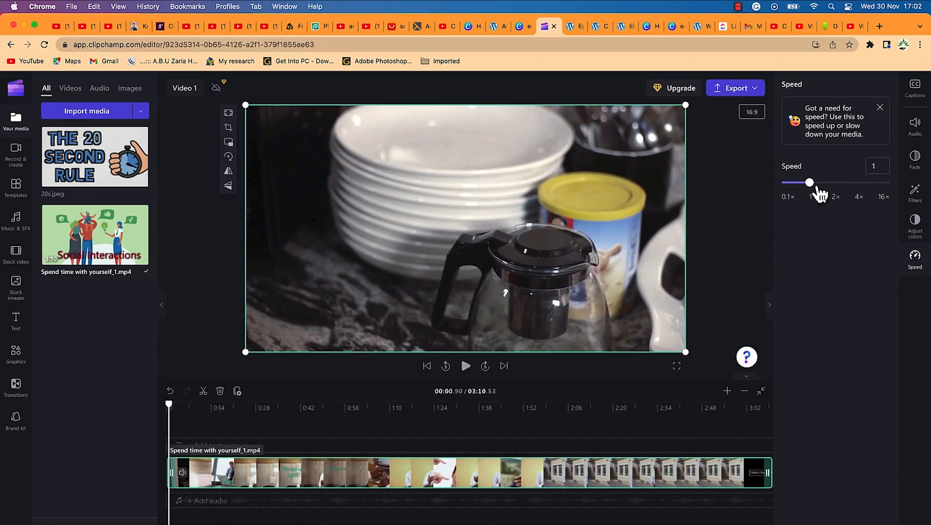
{"action": "mouse_move", "coordinate": [814, 182]}
{"action": "left_mouse_down"}
{"action": "mouse_move", "coordinate": [887, 180]}
{"action": "mouse_move", "coordinate": [813, 189]}
{"action": "left_mouse_up"}
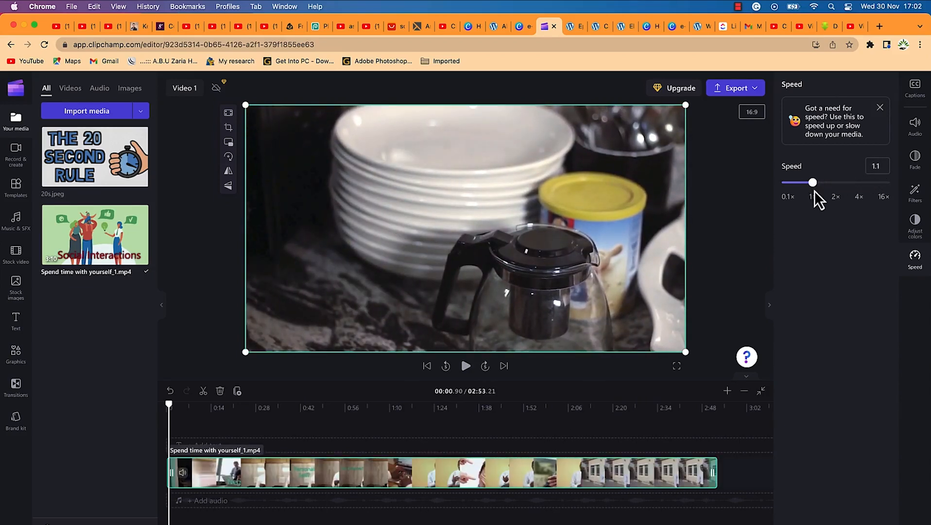
{"action": "left_click", "coordinate": [880, 166]}
{"action": "key", "text": "Return"}
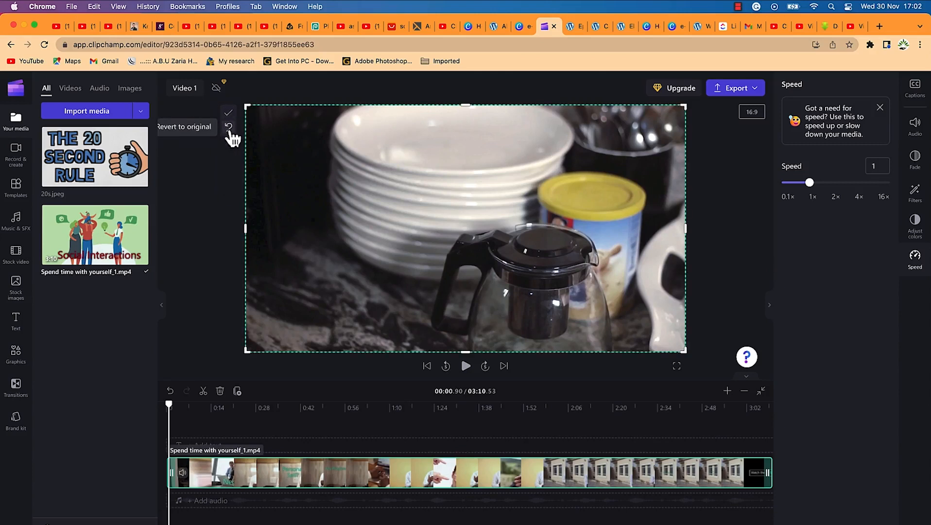
Try cropping the clip slightly from its upper-left corner, revert the crop to the original and reselect the clip.
{"action": "mouse_move", "coordinate": [250, 108]}
{"action": "left_mouse_down"}
{"action": "mouse_move", "coordinate": [436, 190]}
{"action": "mouse_move", "coordinate": [264, 129]}
{"action": "mouse_move", "coordinate": [246, 106]}
{"action": "left_mouse_up"}
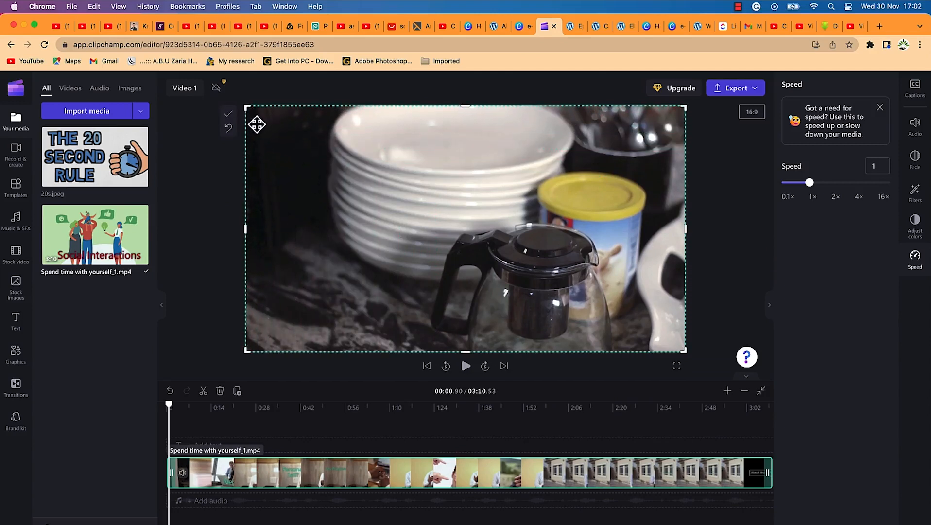
{"action": "left_click", "coordinate": [229, 128]}
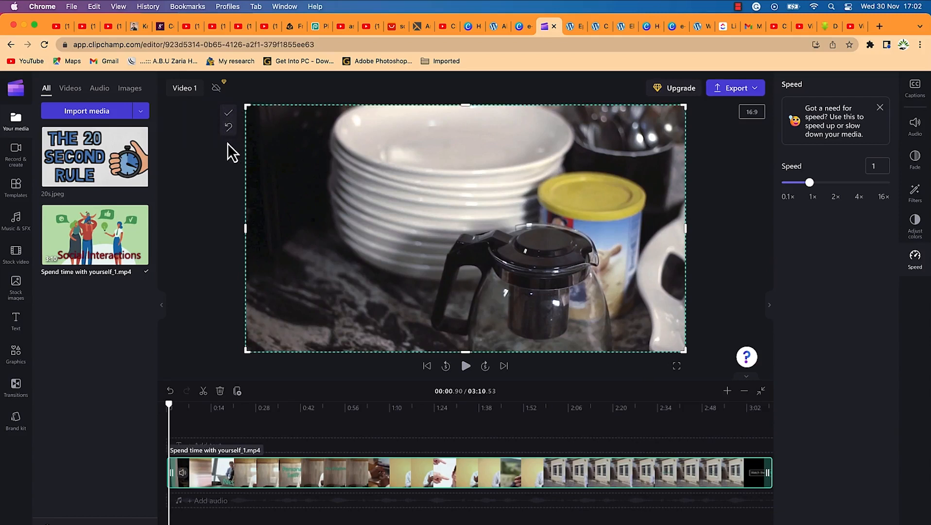
{"action": "left_click", "coordinate": [224, 169]}
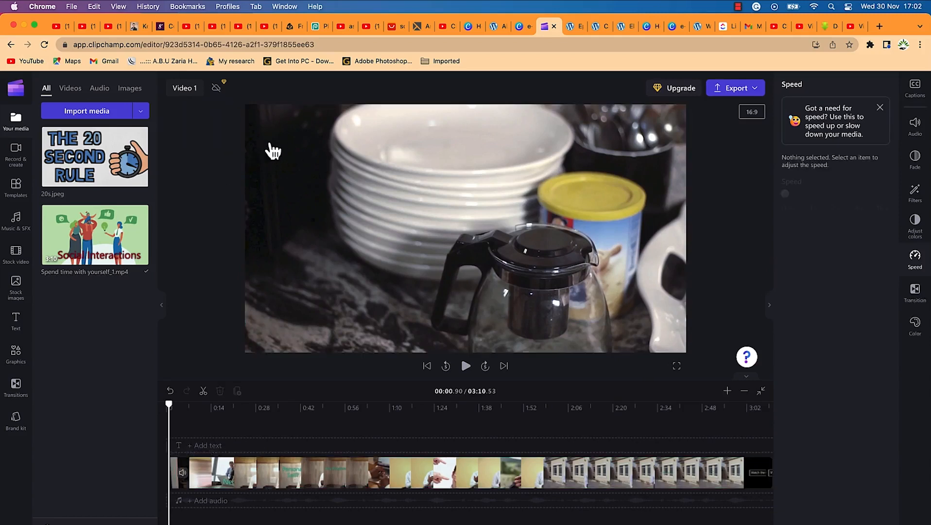
{"action": "left_click", "coordinate": [284, 158]}
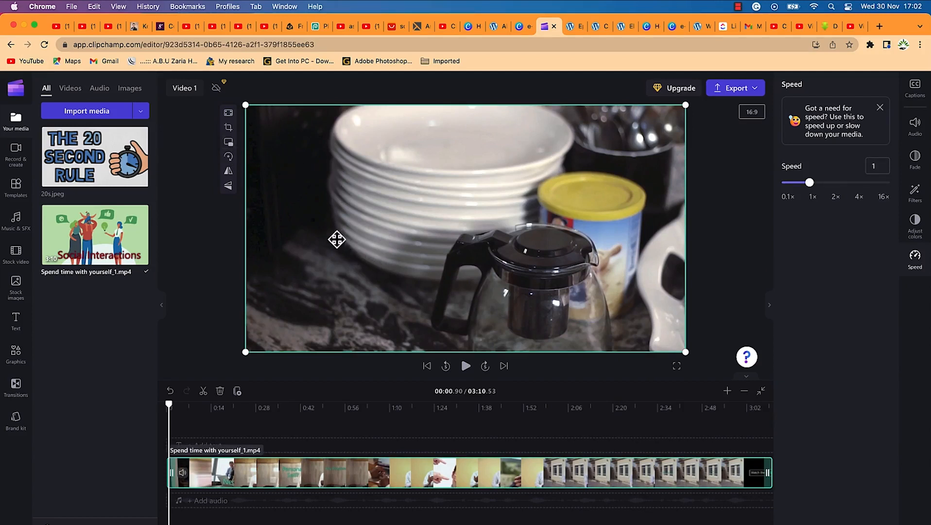
Rotate the clip four times by 90 degrees, through a full turn back to upright.
{"action": "left_click", "coordinate": [230, 158]}
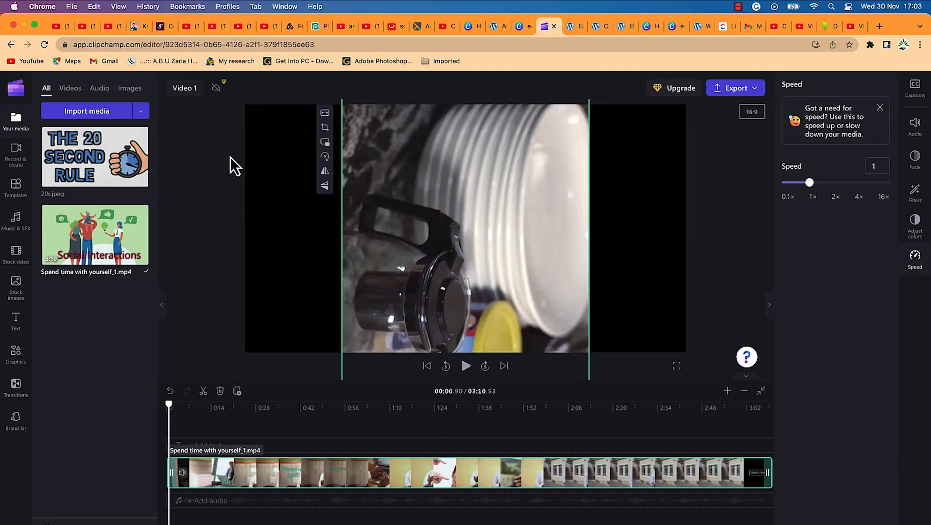
{"action": "left_click", "coordinate": [327, 158]}
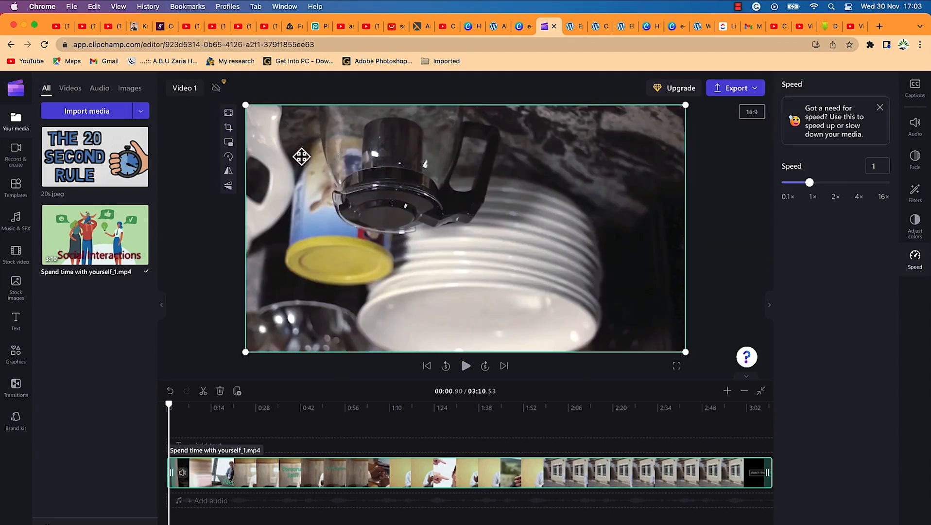
{"action": "left_click", "coordinate": [228, 157]}
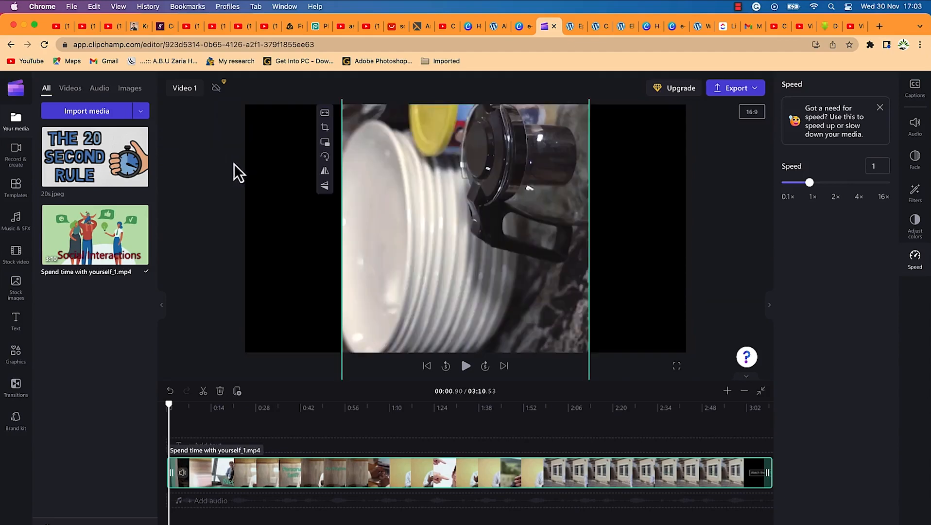
{"action": "left_click", "coordinate": [326, 158]}
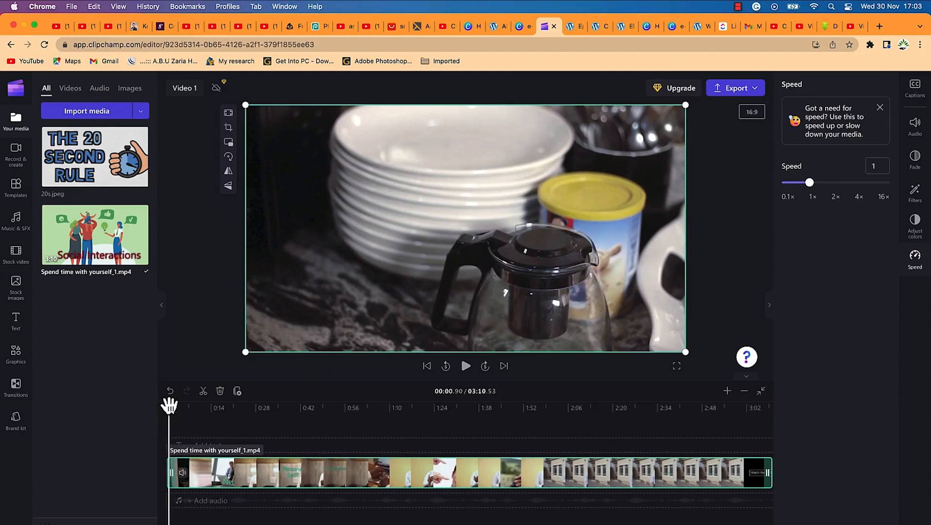
Split the clip at about 00:53.99 and select the resulting pieces in turn.
{"action": "left_click_drag", "start_coordinate": [170, 408], "coordinate": [338, 408]}
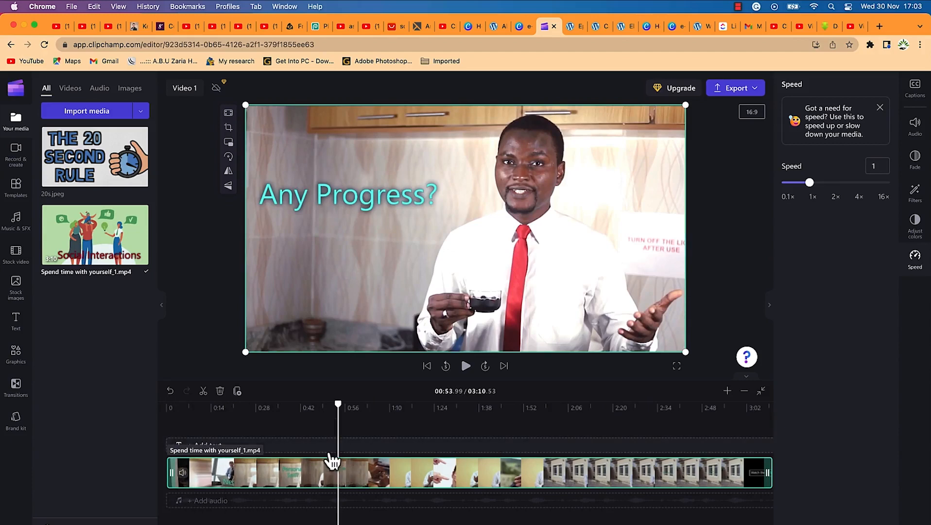
{"action": "key", "text": "s"}
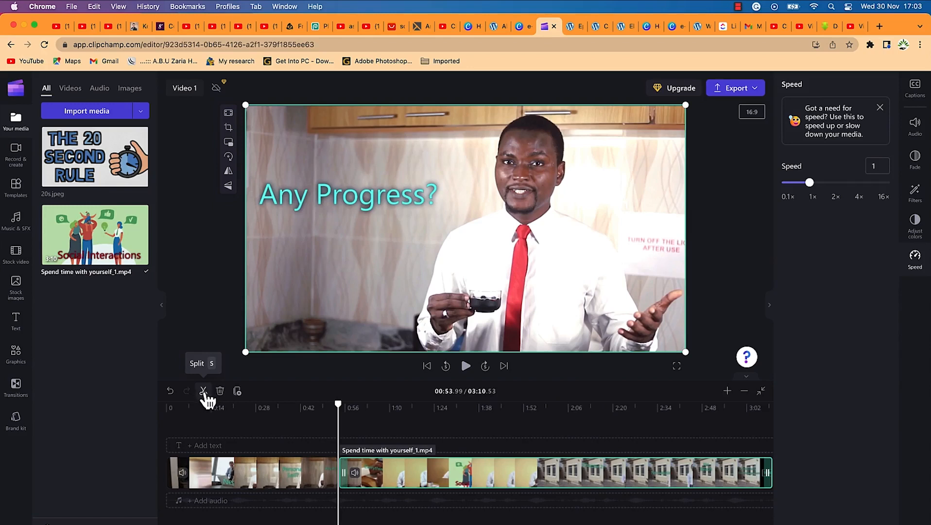
{"action": "left_click", "coordinate": [302, 485]}
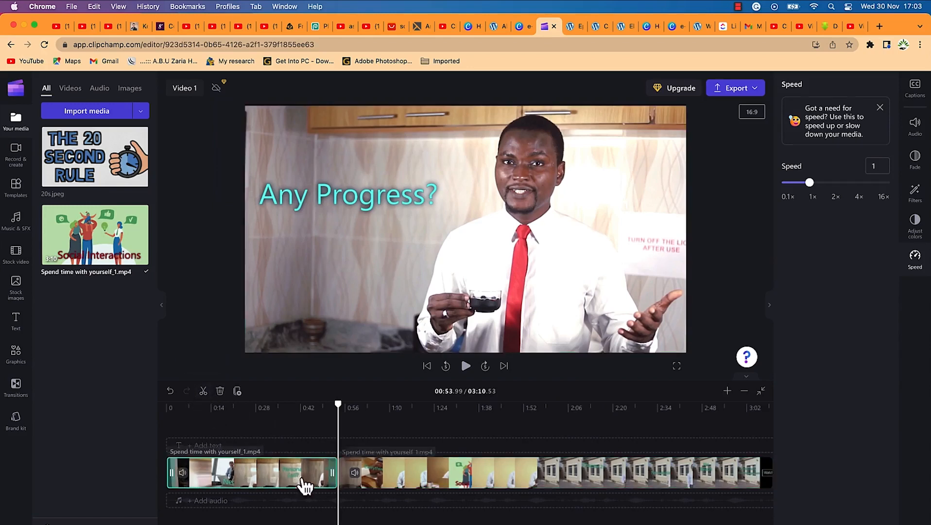
{"action": "left_click", "coordinate": [395, 477]}
{"action": "left_click", "coordinate": [304, 482]}
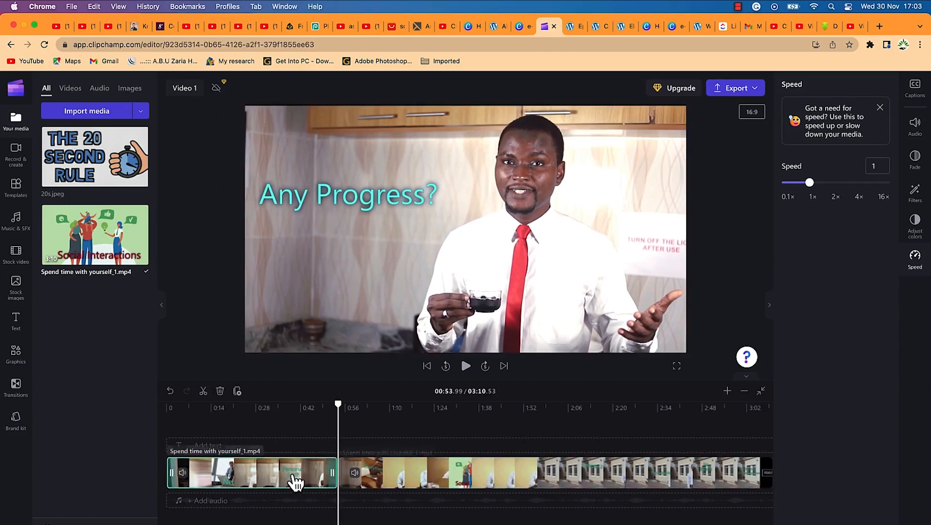
Split the second segment at about 01:48.95 and select the pieces on either side of the cut.
{"action": "left_click", "coordinate": [419, 478]}
{"action": "left_click_drag", "start_coordinate": [348, 415], "coordinate": [508, 417]}
{"action": "key", "text": "s"}
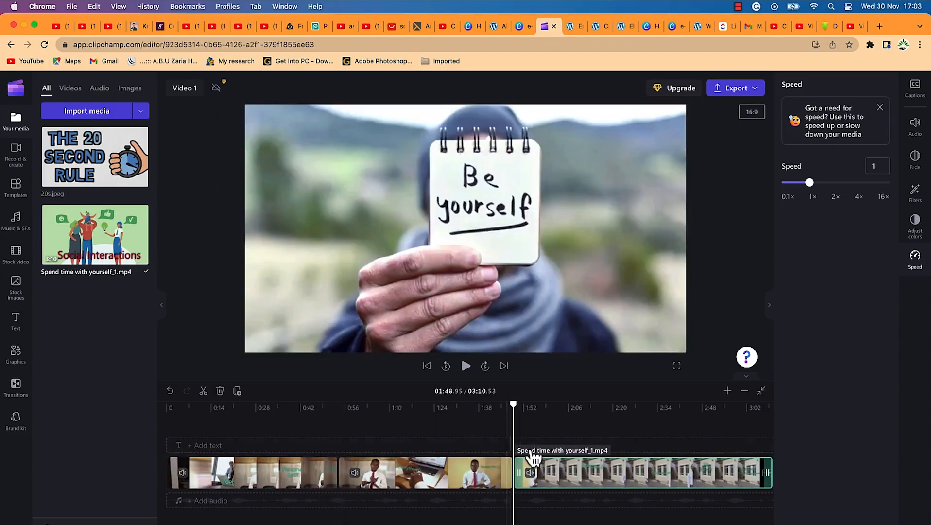
{"action": "left_click", "coordinate": [444, 468]}
{"action": "left_click", "coordinate": [563, 487]}
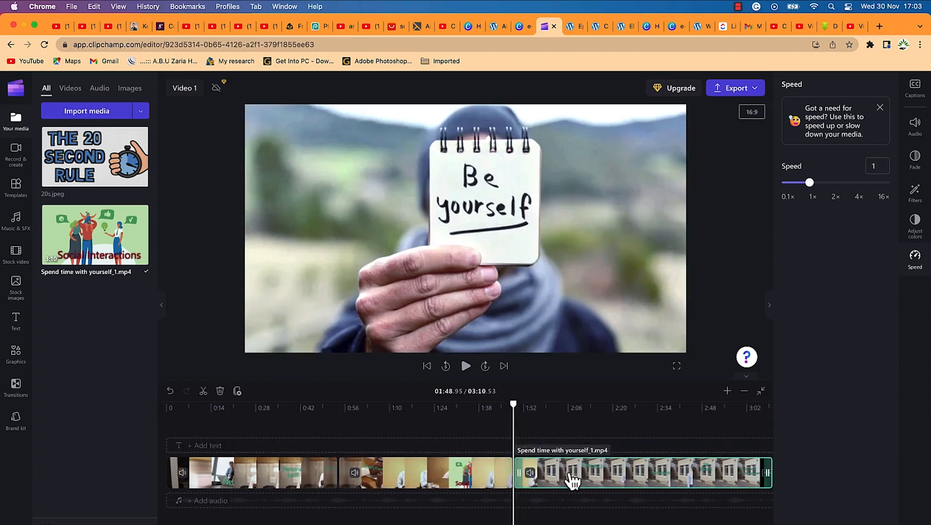
Rearrange the three segments: the last one at the timeline's start, the middle one on a track above, and the first one at the end.
{"action": "left_click_drag", "start_coordinate": [568, 468], "coordinate": [216, 452]}
{"action": "left_click_drag", "start_coordinate": [437, 490], "coordinate": [484, 450]}
{"action": "left_click_drag", "start_coordinate": [319, 513], "coordinate": [669, 494]}
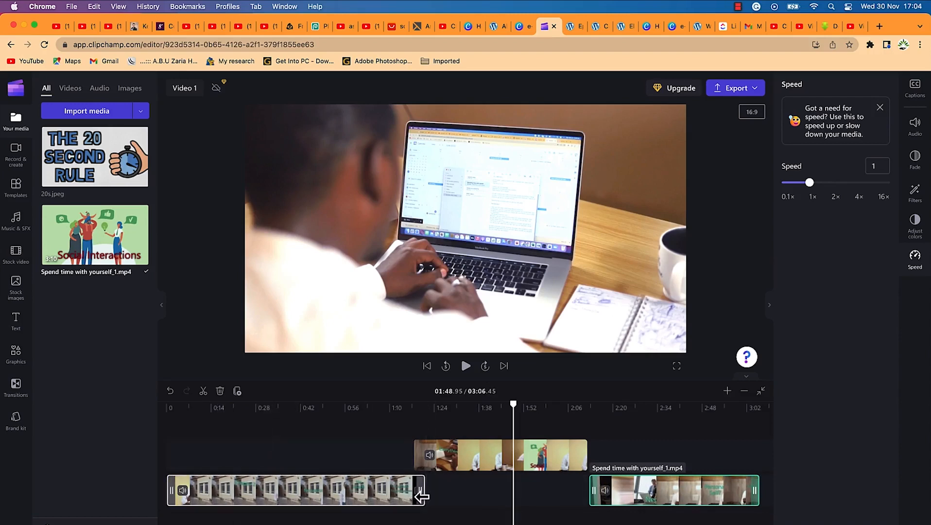
Extend the opening segment to include earlier footage at its start and trim its end to about 1:18 on the timeline.
{"action": "mouse_move", "coordinate": [419, 495]}
{"action": "left_mouse_down"}
{"action": "mouse_move", "coordinate": [242, 510]}
{"action": "mouse_move", "coordinate": [430, 506]}
{"action": "left_mouse_up"}
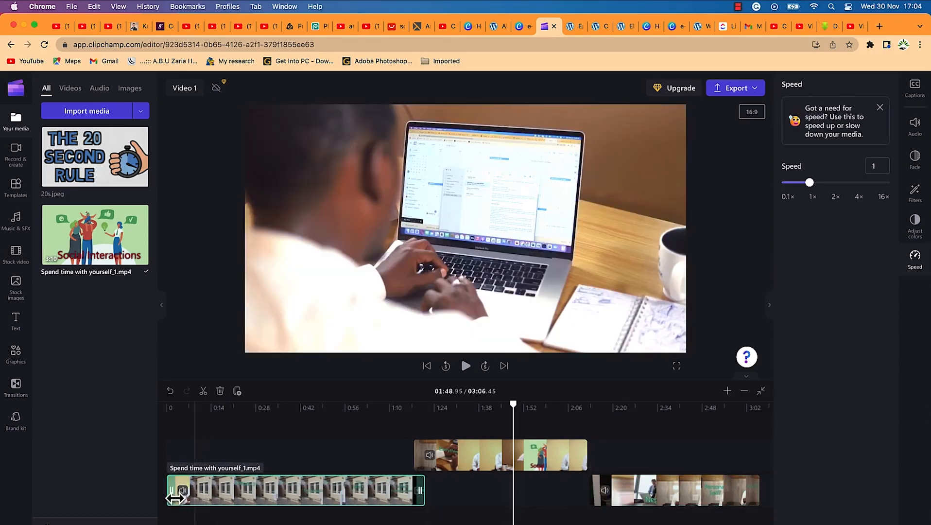
{"action": "mouse_move", "coordinate": [174, 493]}
{"action": "left_mouse_down"}
{"action": "mouse_move", "coordinate": [316, 474]}
{"action": "mouse_move", "coordinate": [158, 490]}
{"action": "left_mouse_up"}
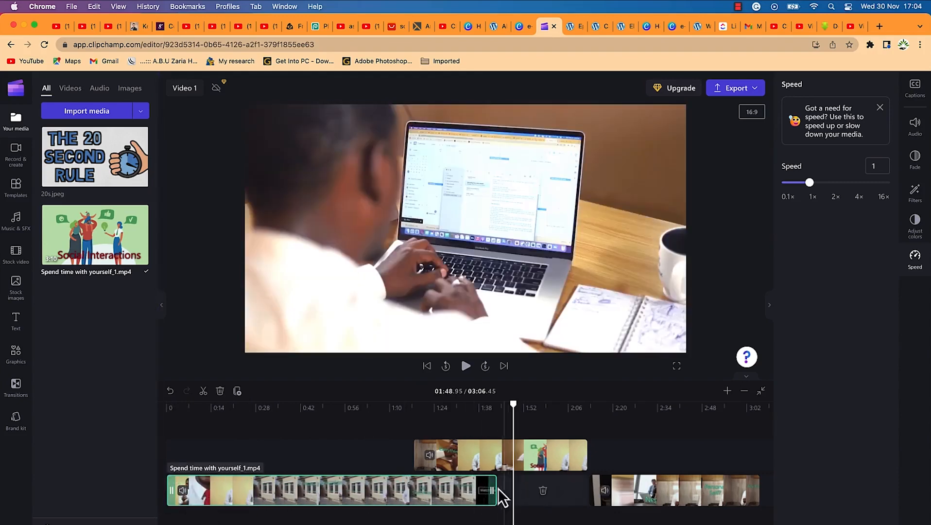
{"action": "left_click_drag", "start_coordinate": [489, 492], "coordinate": [346, 505]}
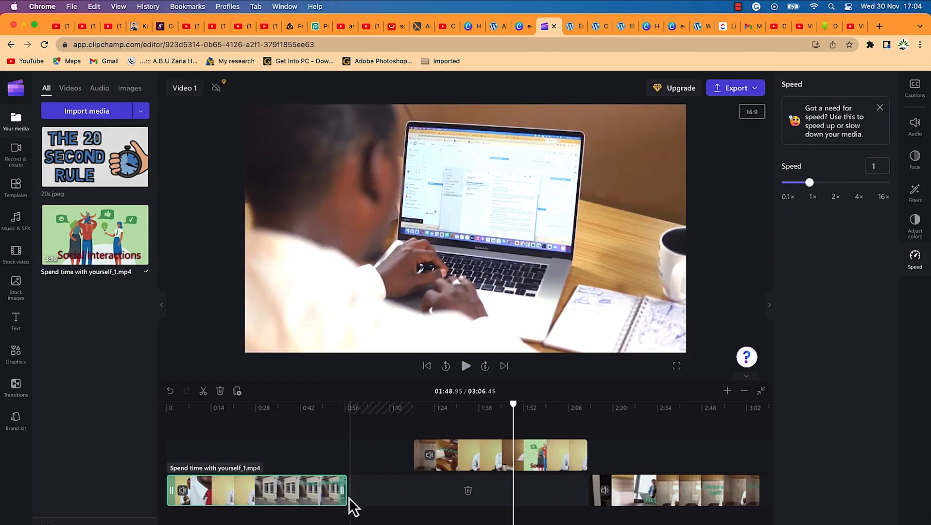
{"action": "left_click_drag", "start_coordinate": [345, 493], "coordinate": [417, 493]}
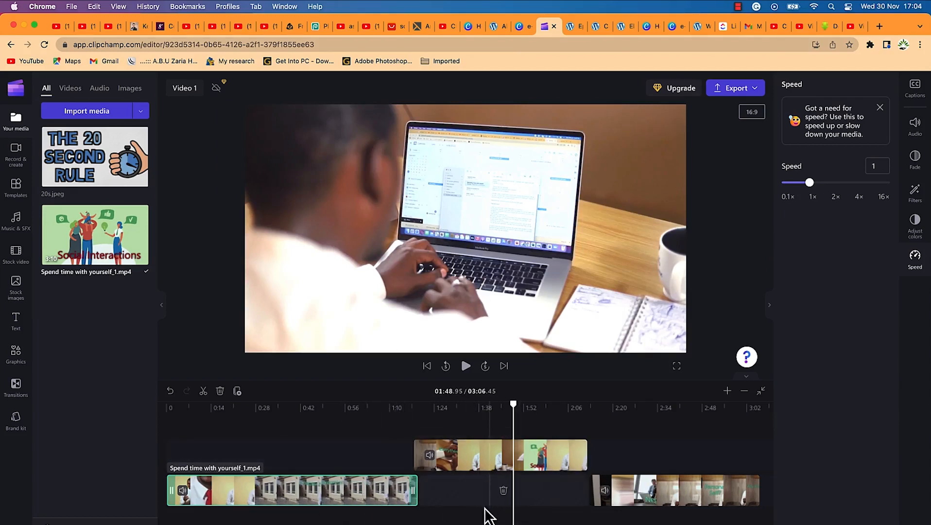
Trim the opening segment's end to about 1:17 and close the gap before the last segment.
{"action": "left_click_drag", "start_coordinate": [411, 494], "coordinate": [410, 494]}
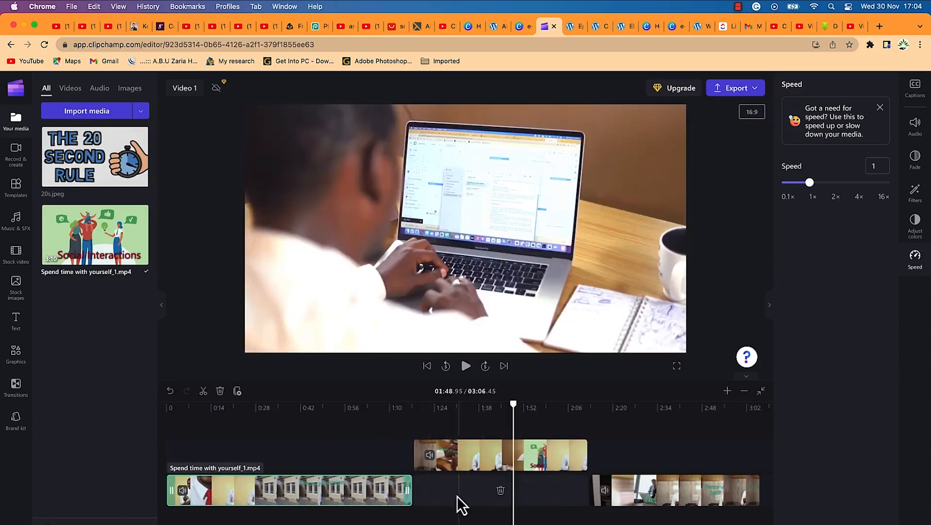
{"action": "left_click", "coordinate": [501, 491]}
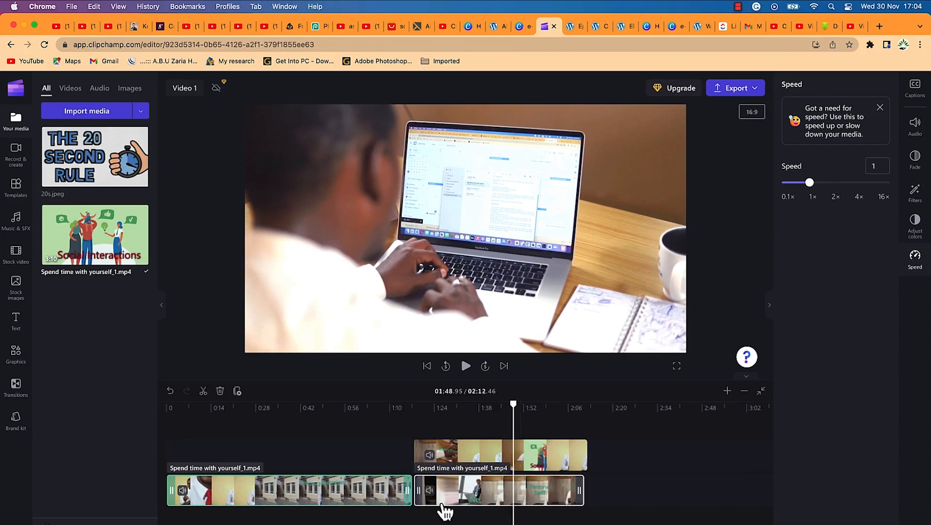
Split the opening segment at 00:55.02 and move its second part to the end of the same track.
{"action": "left_click_drag", "start_coordinate": [518, 410], "coordinate": [342, 419]}
{"action": "key", "text": "s"}
{"action": "left_click", "coordinate": [363, 495]}
{"action": "left_click_drag", "start_coordinate": [366, 498], "coordinate": [610, 493]}
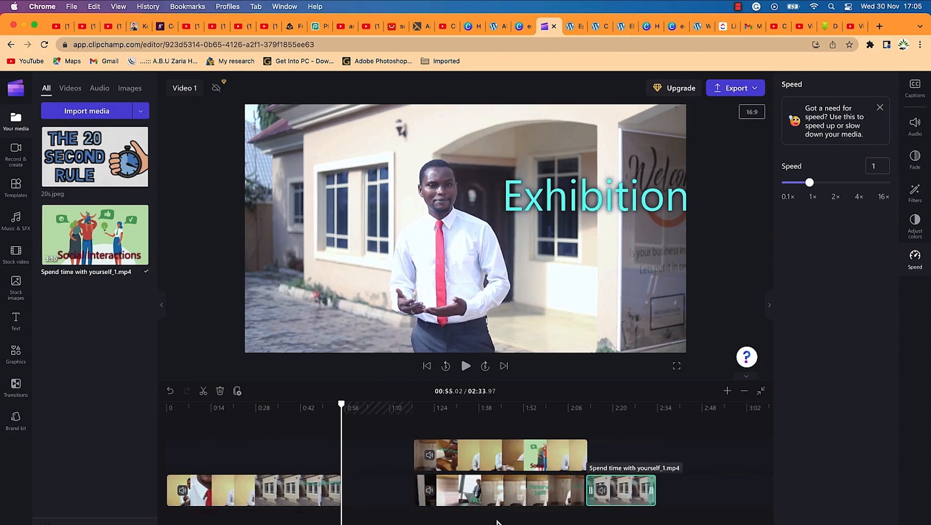
Close the gap after the opening segment and move the upper-track segment to the end of the main track.
{"action": "mouse_move", "coordinate": [377, 500]}
{"action": "left_click", "coordinate": [378, 492]}
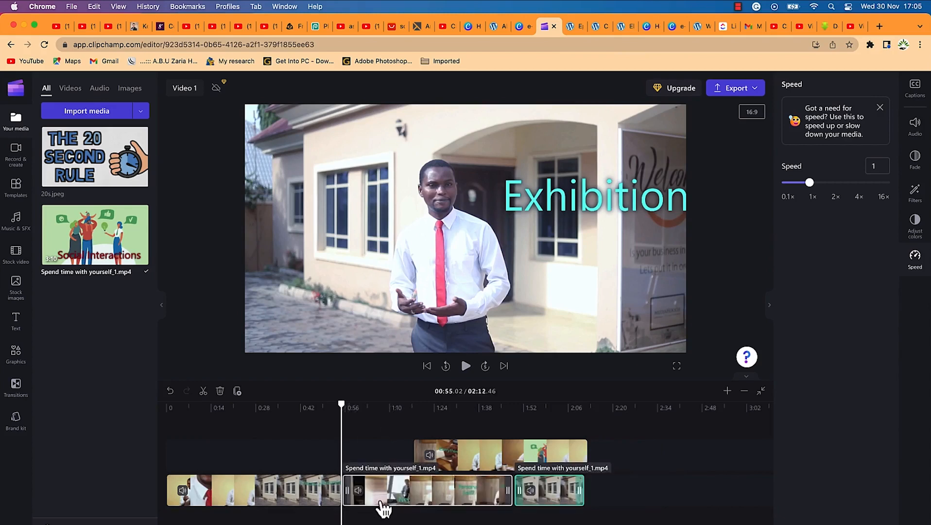
{"action": "left_click_drag", "start_coordinate": [480, 461], "coordinate": [607, 491]}
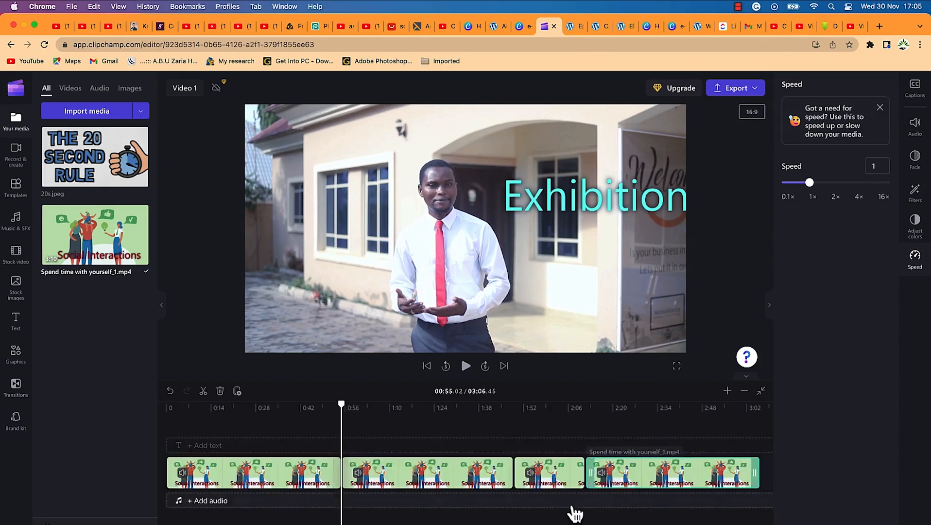
Copy the short third segment and try to detach its audio.
{"action": "left_click", "coordinate": [562, 482]}
{"action": "right_click", "coordinate": [562, 483]}
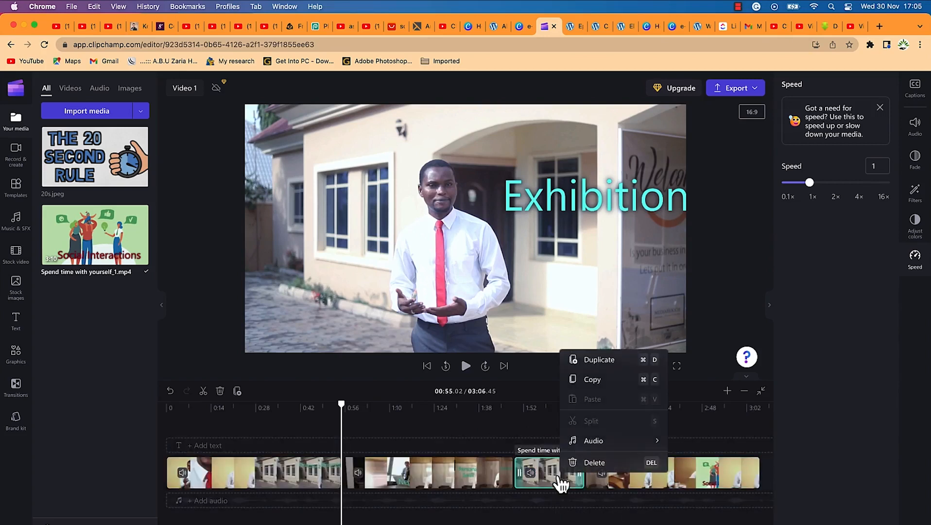
{"action": "left_click", "coordinate": [576, 385]}
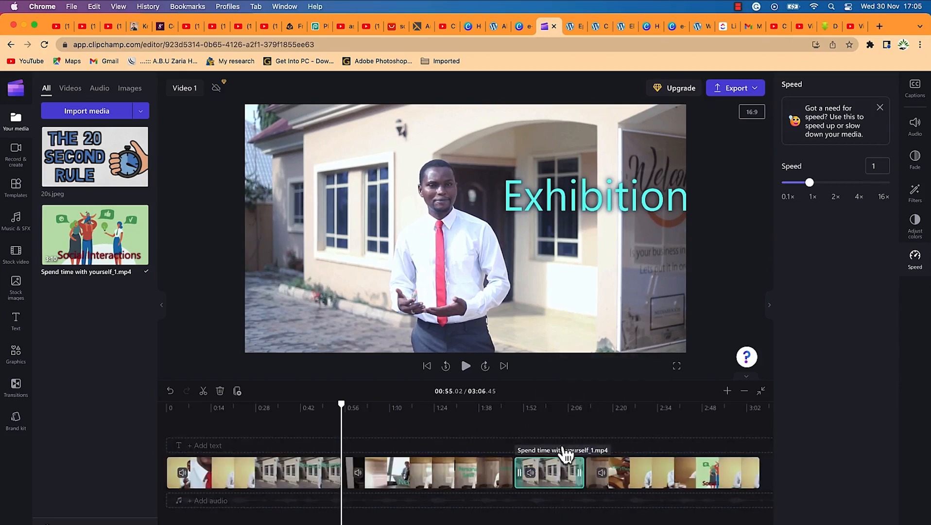
{"action": "right_click", "coordinate": [554, 482]}
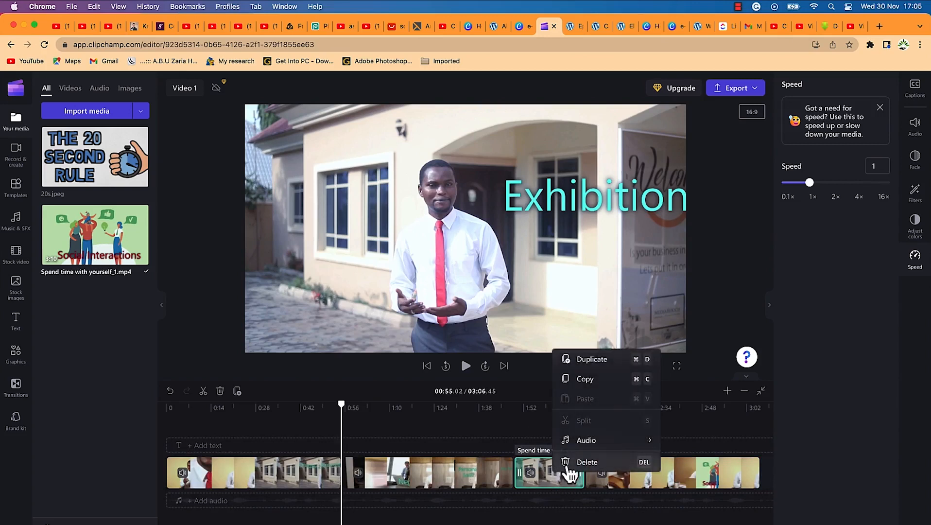
{"action": "left_click", "coordinate": [590, 386]}
{"action": "right_click", "coordinate": [554, 484]}
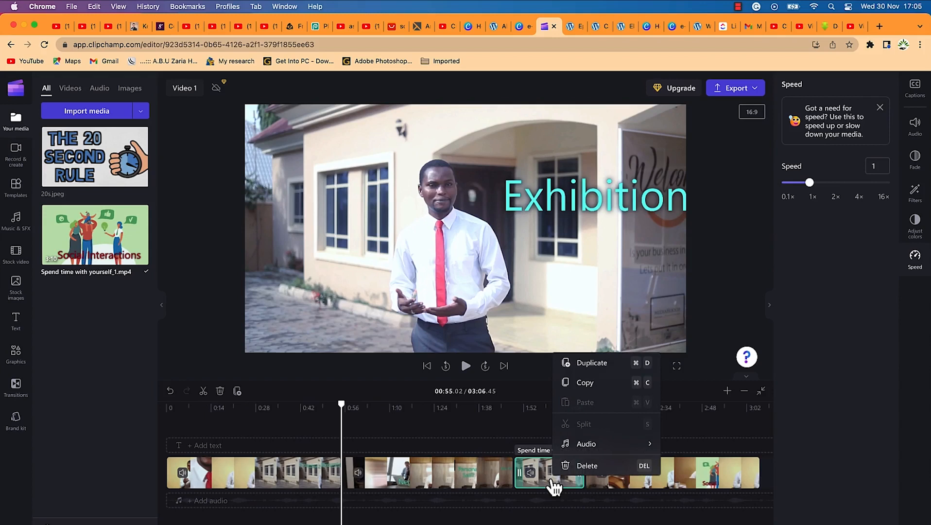
{"action": "mouse_move", "coordinate": [613, 446]}
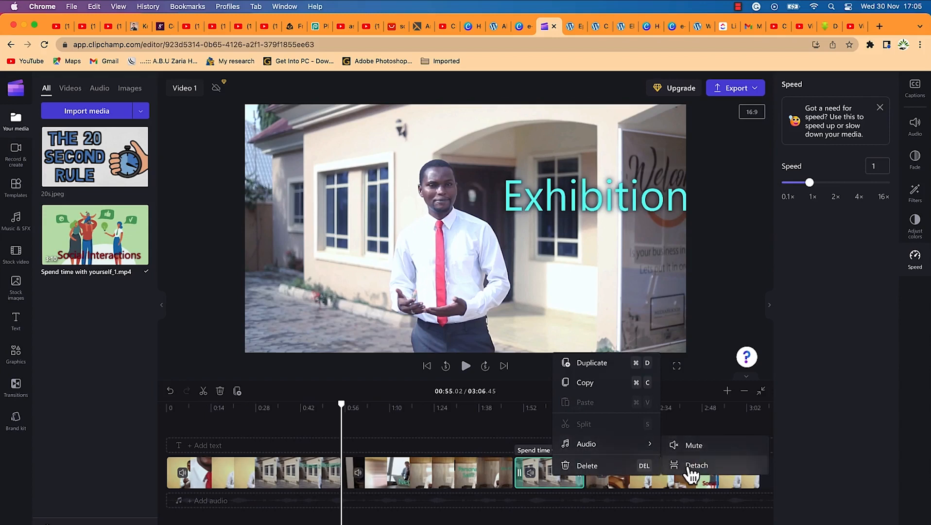
{"action": "left_click", "coordinate": [673, 469]}
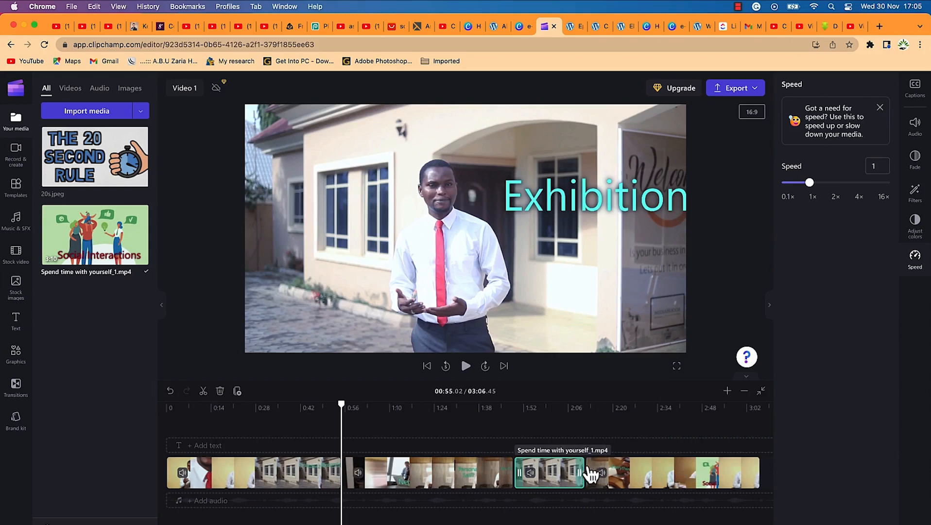
Delete the short third segment and close the gap it leaves on the timeline.
{"action": "right_click", "coordinate": [555, 484]}
{"action": "left_click", "coordinate": [585, 461]}
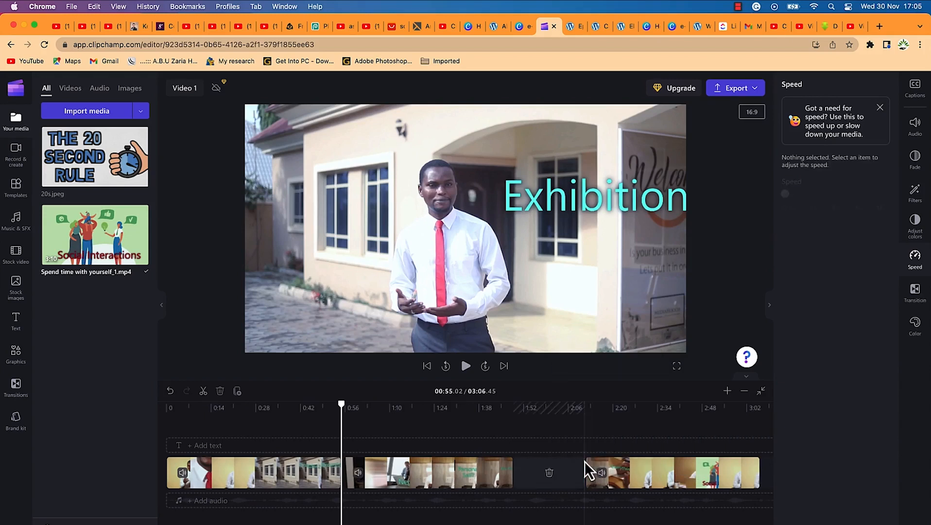
{"action": "left_click", "coordinate": [549, 473]}
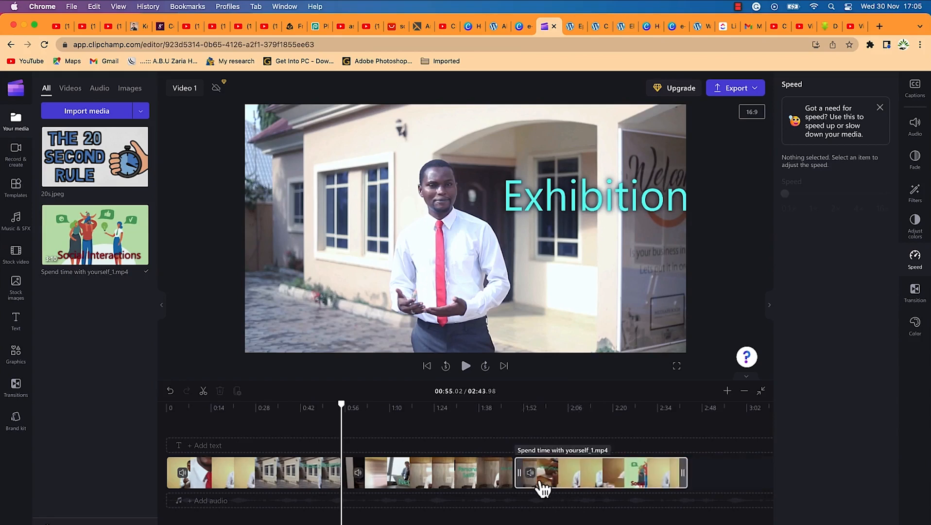
{"action": "left_click", "coordinate": [494, 486]}
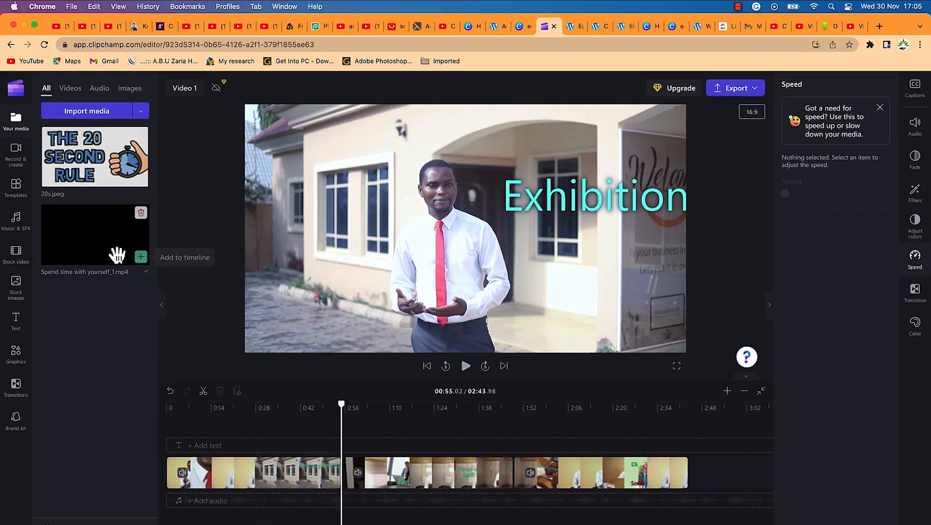
Preview the free track Somewhere In The Mountains, add it to the timeline and align it with the timeline's start.
{"action": "left_click", "coordinate": [18, 223]}
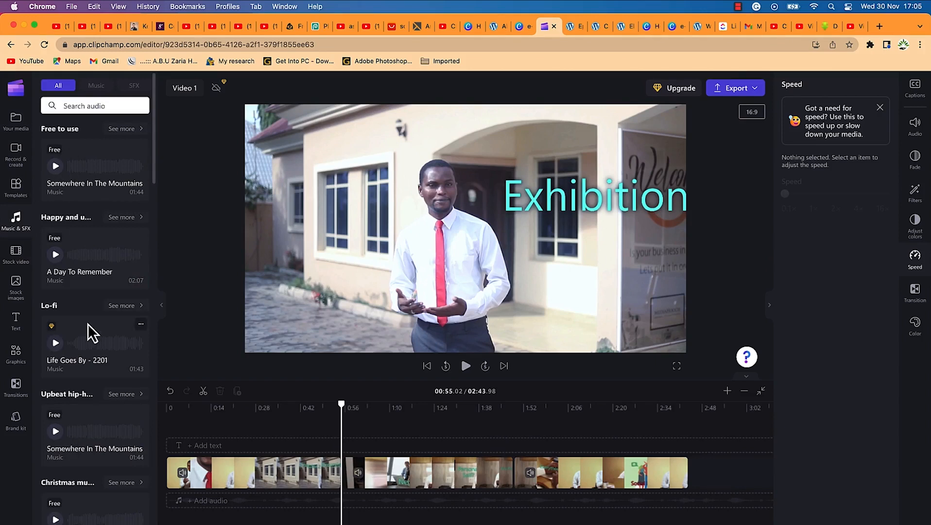
{"action": "left_click", "coordinate": [55, 167]}
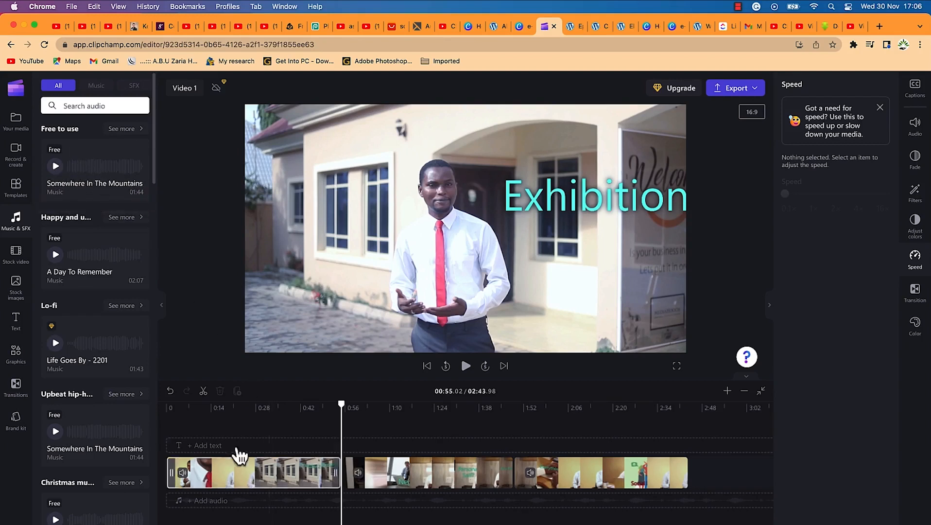
{"action": "left_click", "coordinate": [140, 193]}
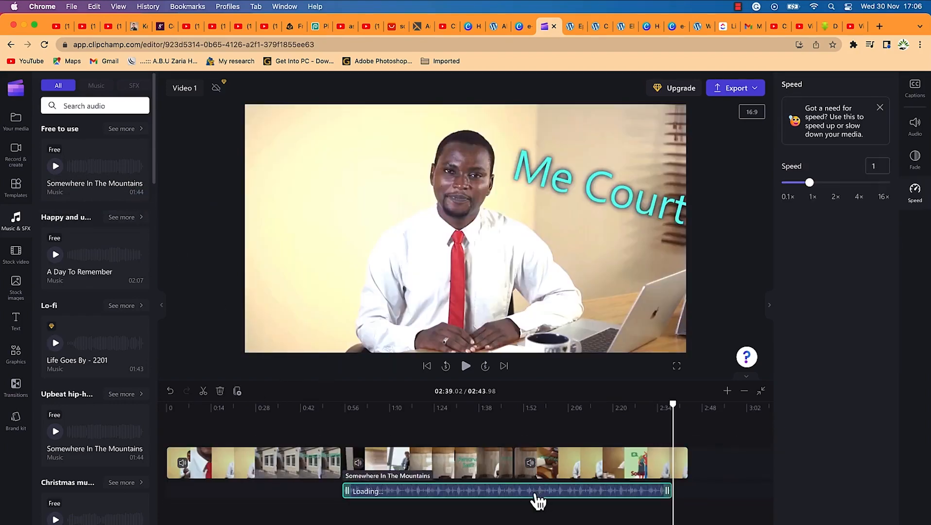
{"action": "left_click_drag", "start_coordinate": [538, 499], "coordinate": [357, 499]}
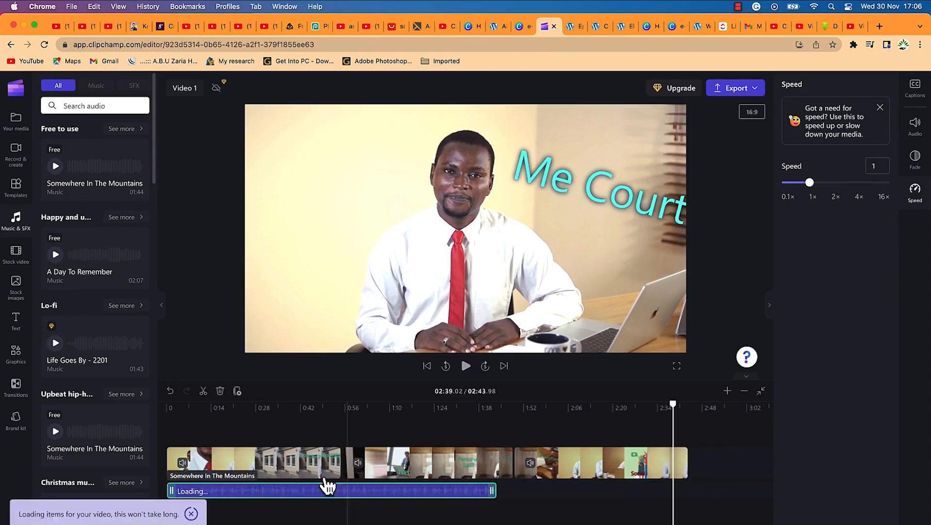
Move the three video segments together to start at about 1:08 and play the music from the timeline's start.
{"action": "left_click_drag", "start_coordinate": [309, 434], "coordinate": [570, 467]}
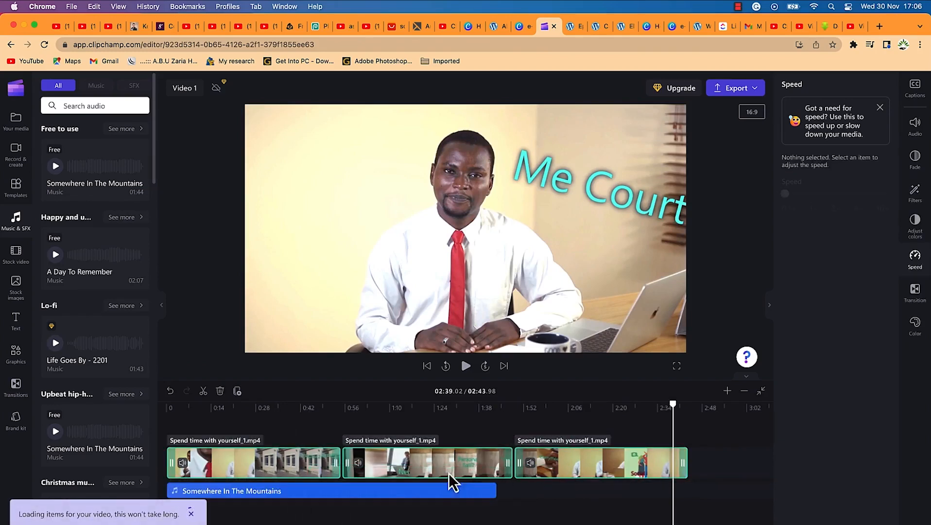
{"action": "left_click_drag", "start_coordinate": [268, 467], "coordinate": [484, 466]}
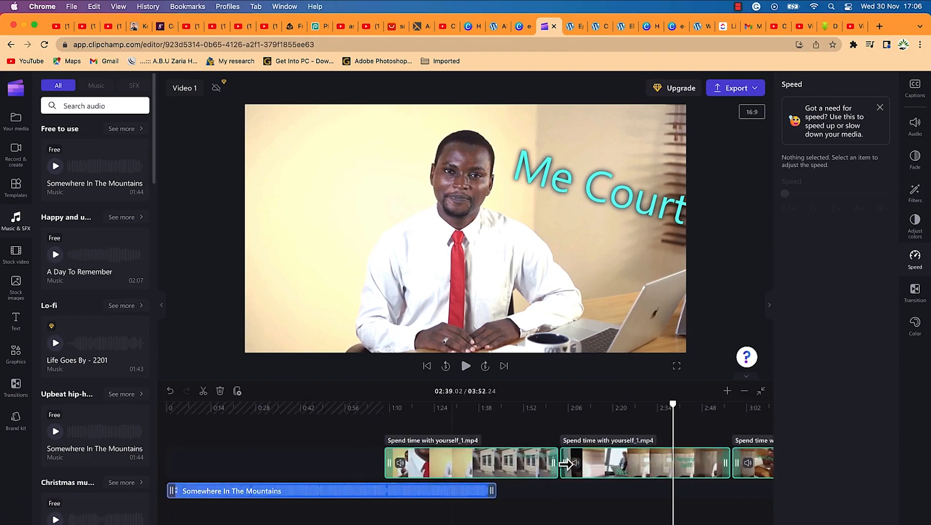
{"action": "left_click_drag", "start_coordinate": [673, 406], "coordinate": [63, 382]}
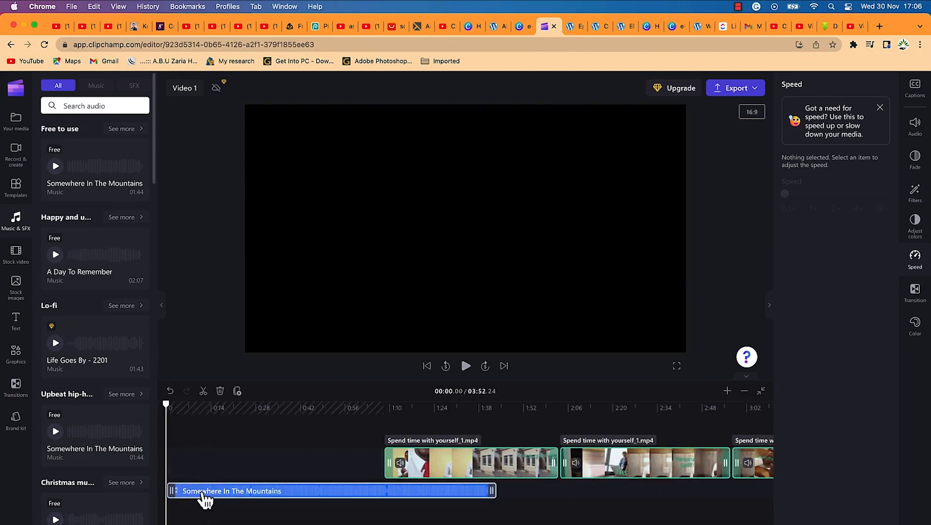
{"action": "key", "text": "space"}
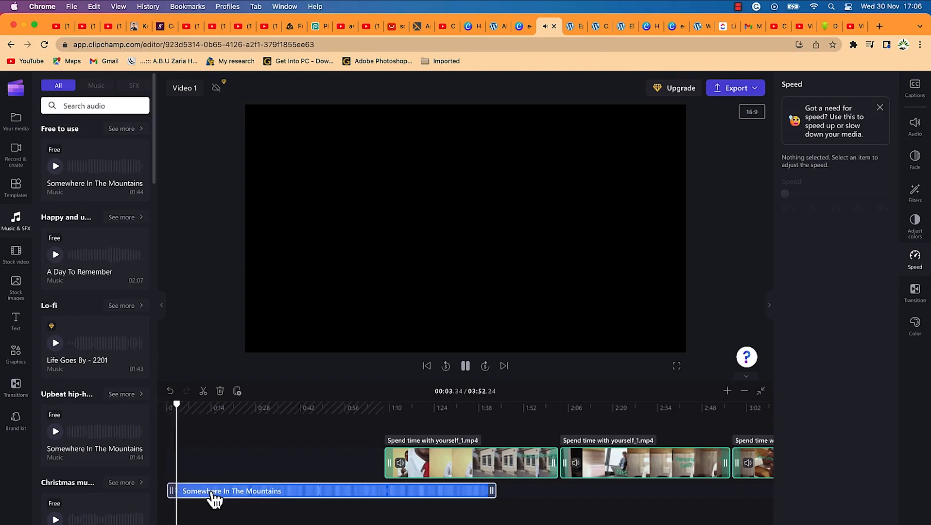
{"action": "key", "text": "space"}
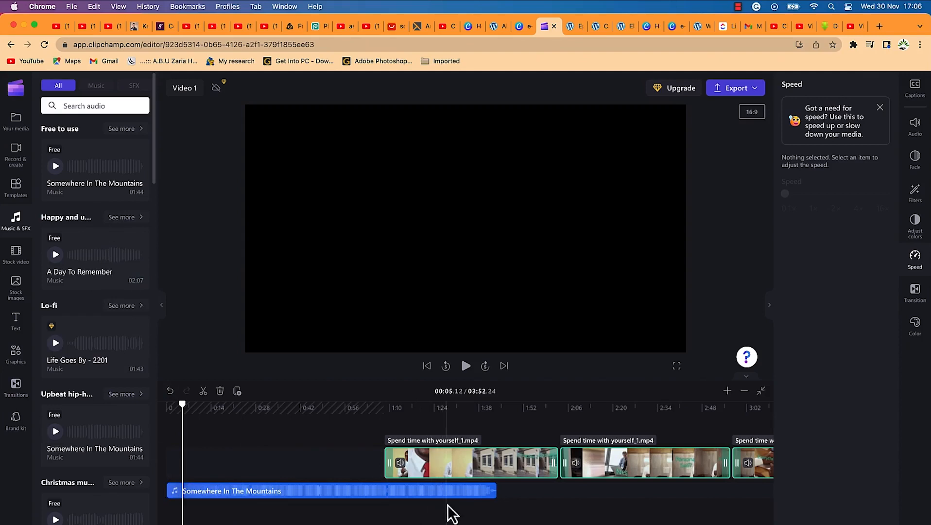
{"action": "left_click_drag", "start_coordinate": [97, 161], "coordinate": [220, 324]}
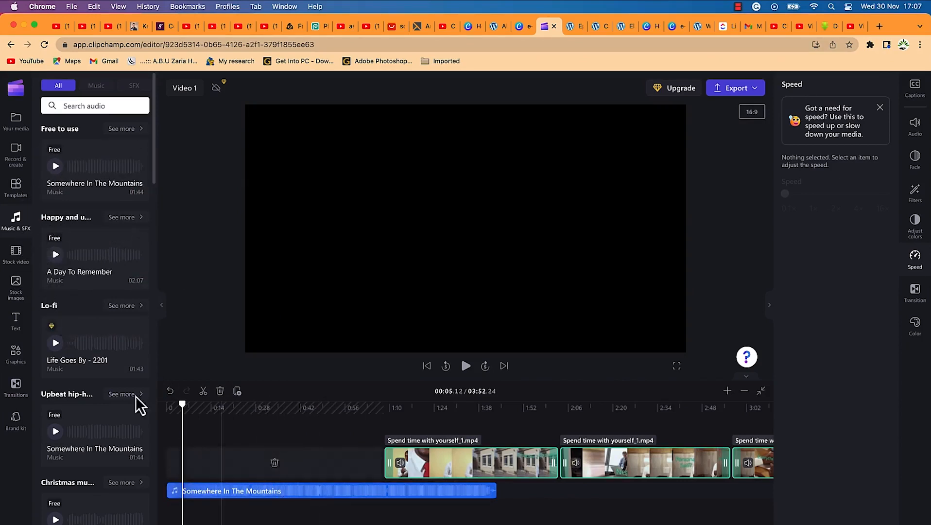
Add a Statement title to the timeline and place it at the very start, above the video track.
{"action": "left_click", "coordinate": [18, 323]}
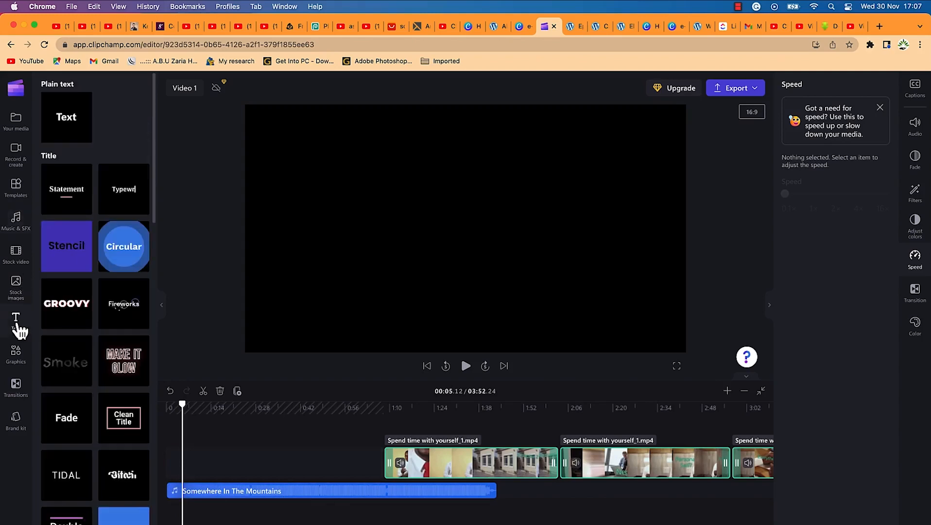
{"action": "mouse_move", "coordinate": [62, 117]}
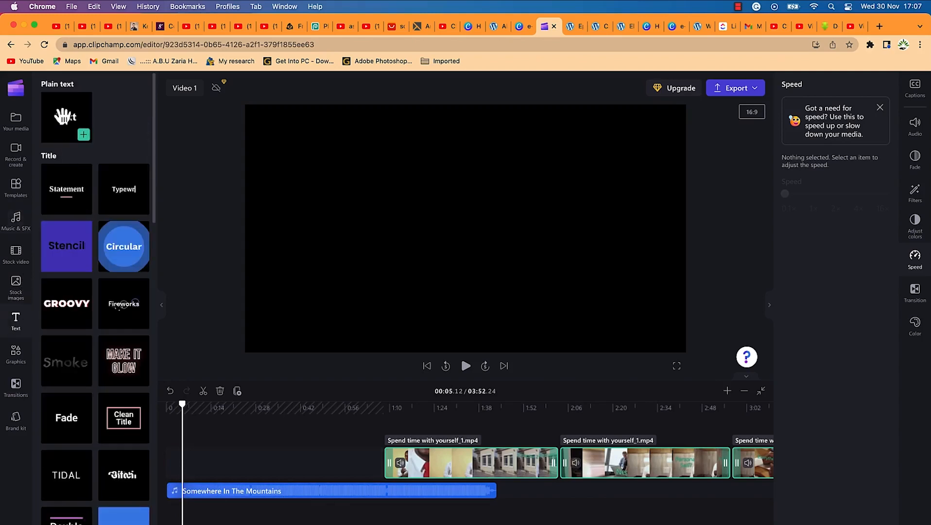
{"action": "mouse_move", "coordinate": [65, 192]}
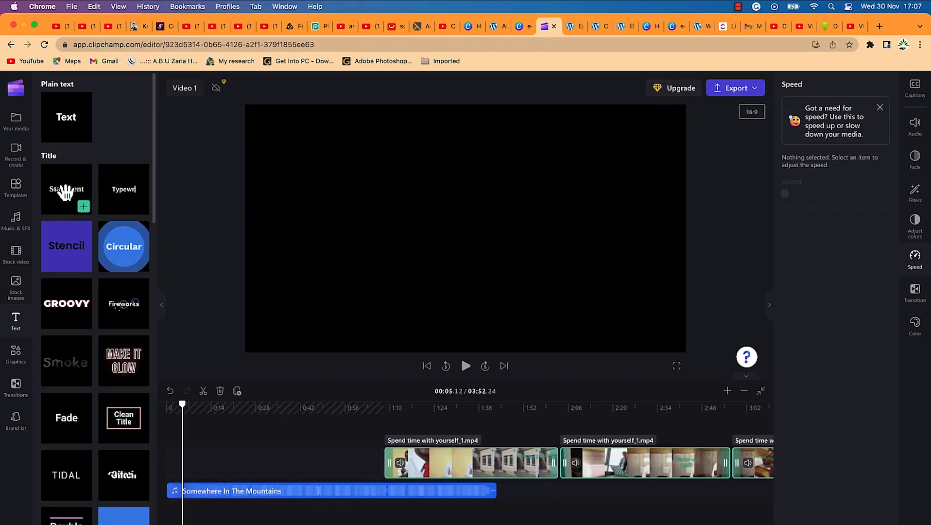
{"action": "mouse_move", "coordinate": [71, 325]}
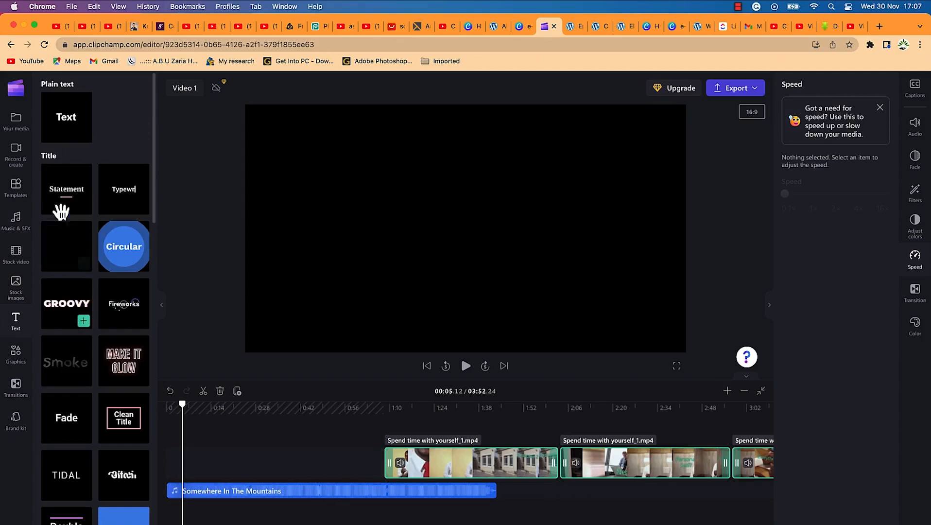
{"action": "mouse_move", "coordinate": [67, 369]}
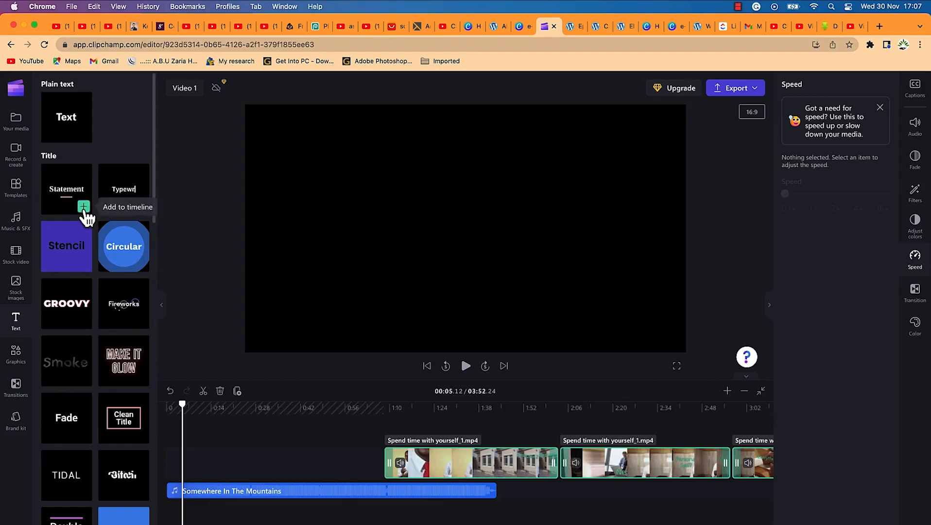
{"action": "left_click", "coordinate": [83, 206]}
{"action": "left_click_drag", "start_coordinate": [200, 439], "coordinate": [175, 450]}
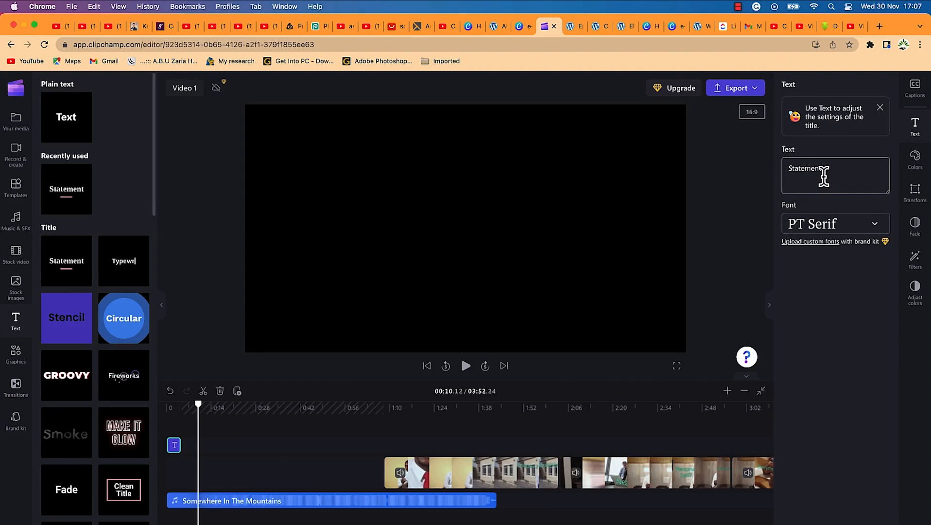
Replace the title's text with EPIC Mentorship and browse the available fonts, keeping PT Serif.
{"action": "left_click_drag", "start_coordinate": [829, 171], "coordinate": [740, 173]}
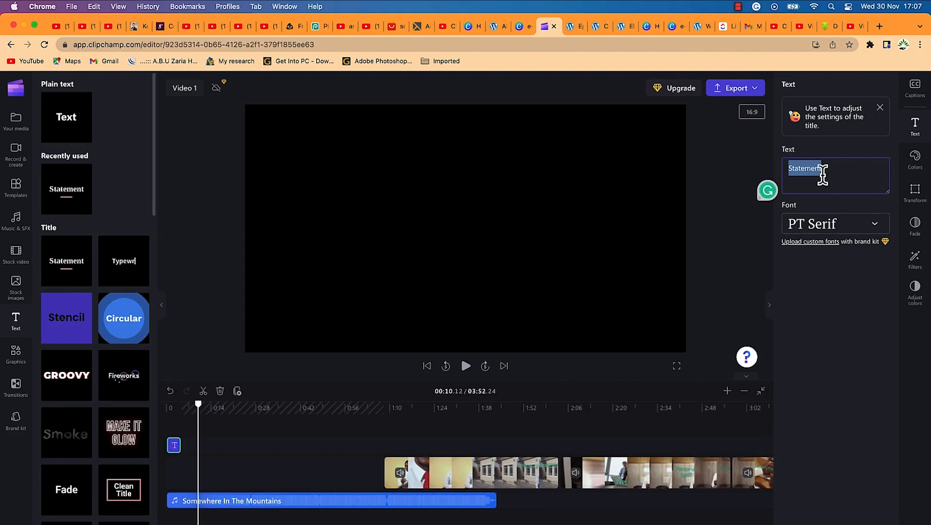
{"action": "type", "text": "EPIC Mentorship"}
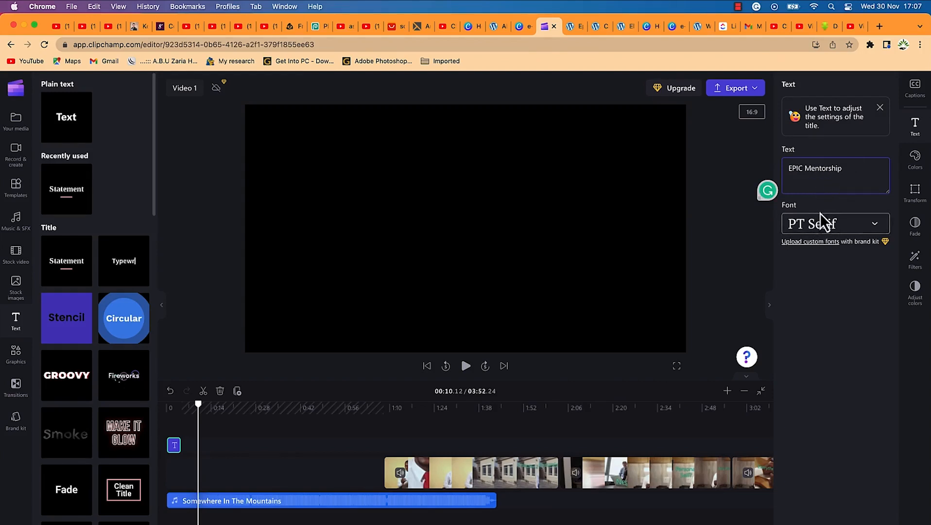
{"action": "left_click", "coordinate": [832, 237]}
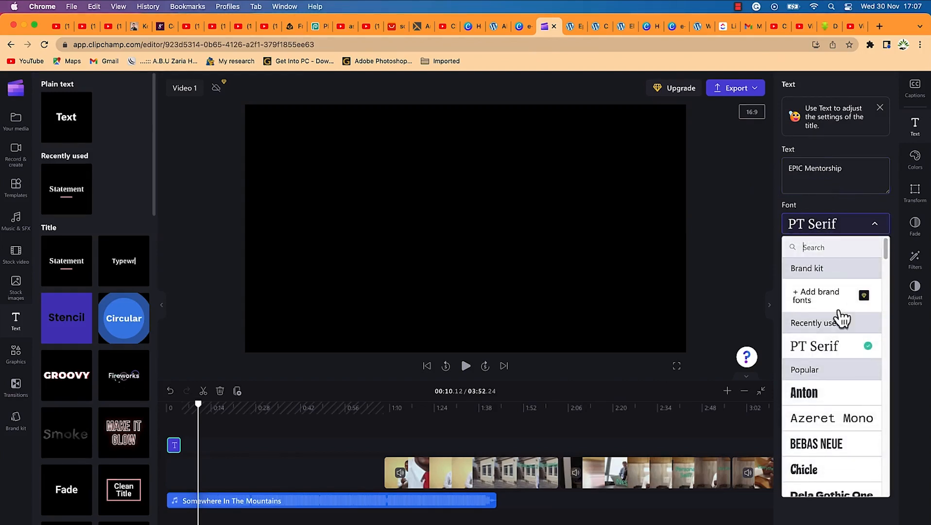
{"action": "scroll", "coordinate": [840, 350], "scroll_direction": "down", "scroll_amount": 3}
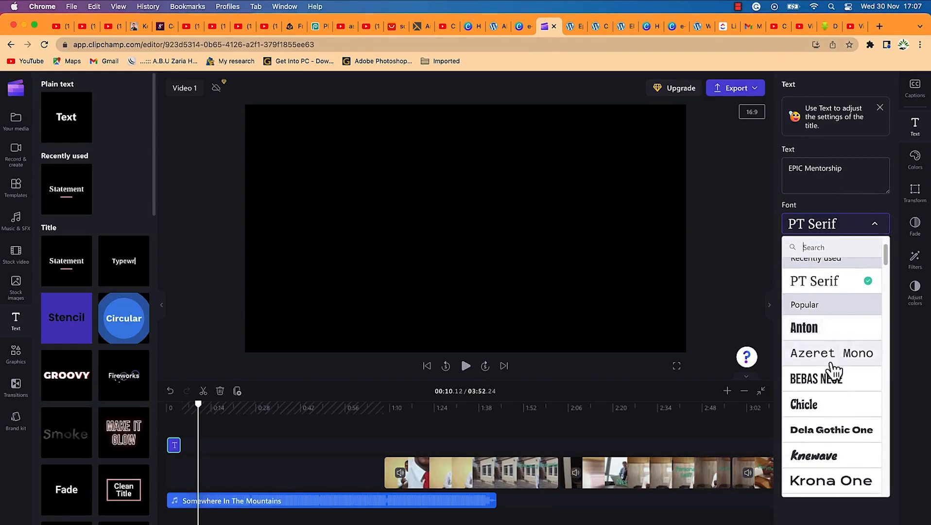
{"action": "scroll", "coordinate": [831, 376], "scroll_direction": "down", "scroll_amount": 10}
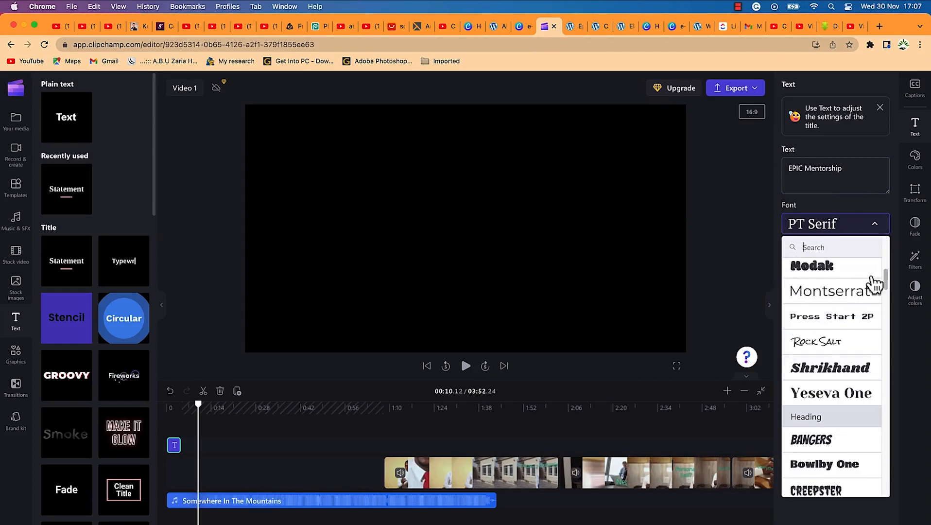
{"action": "left_click", "coordinate": [826, 234]}
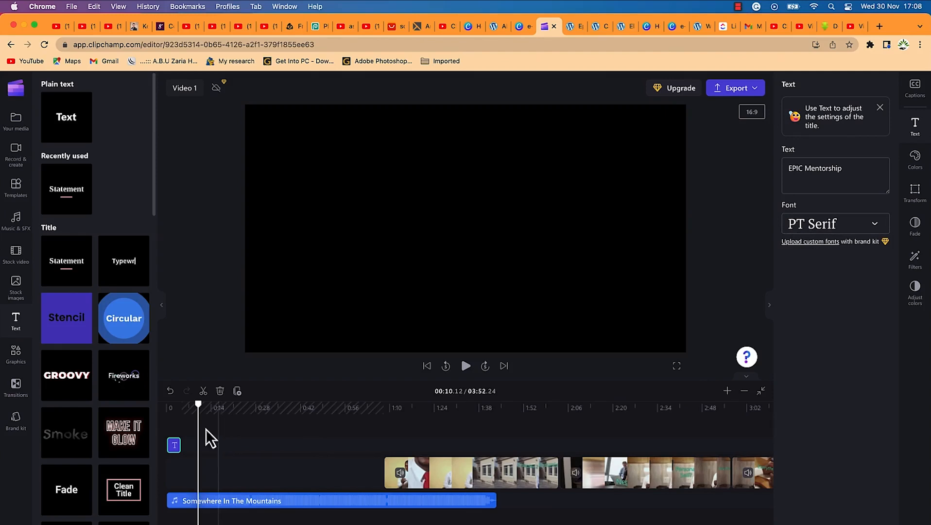
Show the title in the preview near the timeline's start and enlarge it towards the frame's right side.
{"action": "left_click_drag", "start_coordinate": [199, 408], "coordinate": [169, 406]}
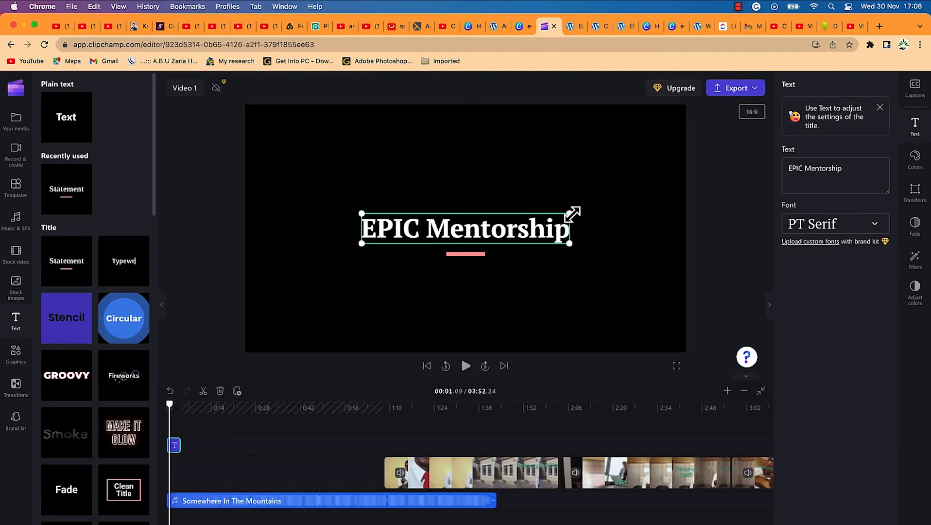
{"action": "left_click_drag", "start_coordinate": [572, 213], "coordinate": [607, 206]}
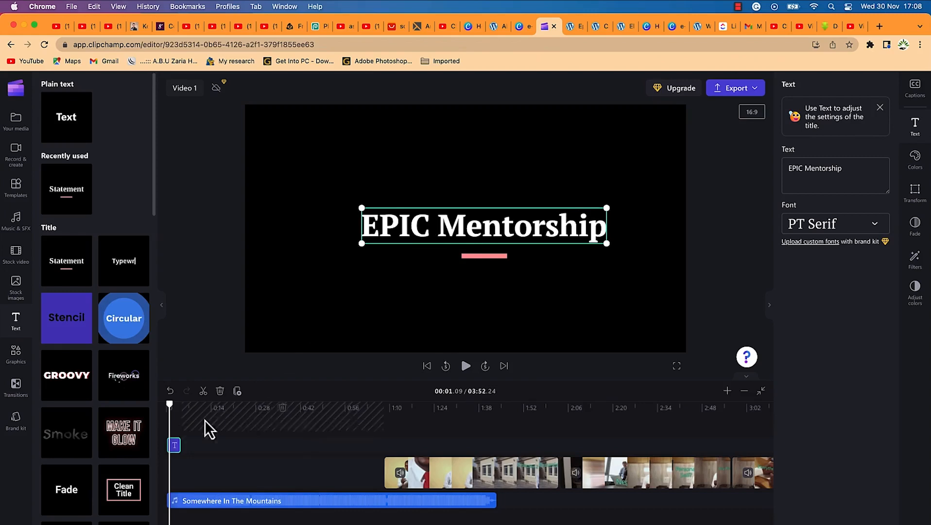
Extend the title clip to about 20 seconds, preview it from the start and shorten it to about 11 seconds.
{"action": "left_click_drag", "start_coordinate": [179, 445], "coordinate": [230, 443]}
{"action": "left_click_drag", "start_coordinate": [171, 401], "coordinate": [162, 404]}
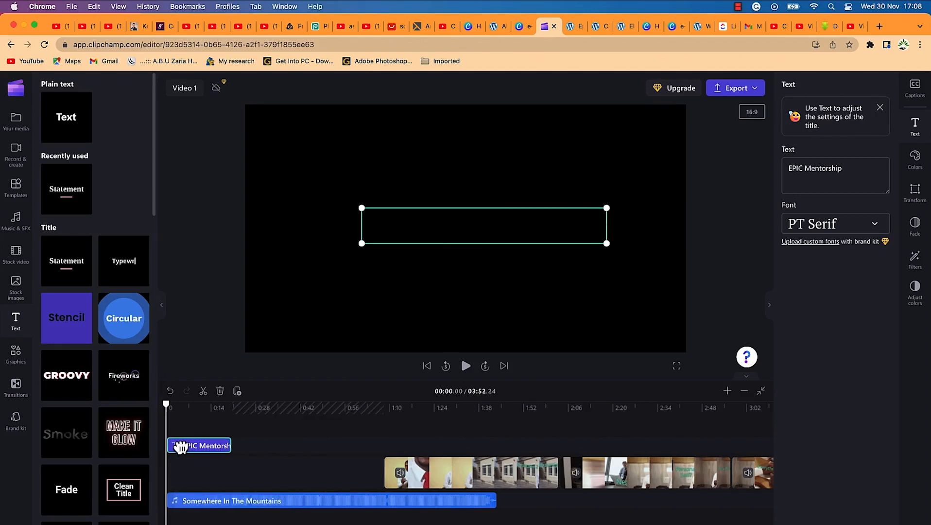
{"action": "key", "text": "space"}
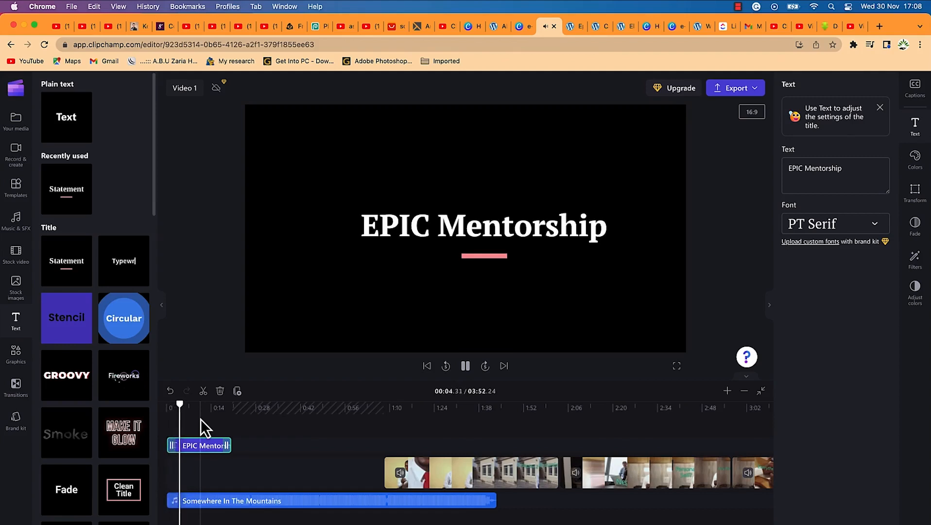
{"action": "key", "text": "space"}
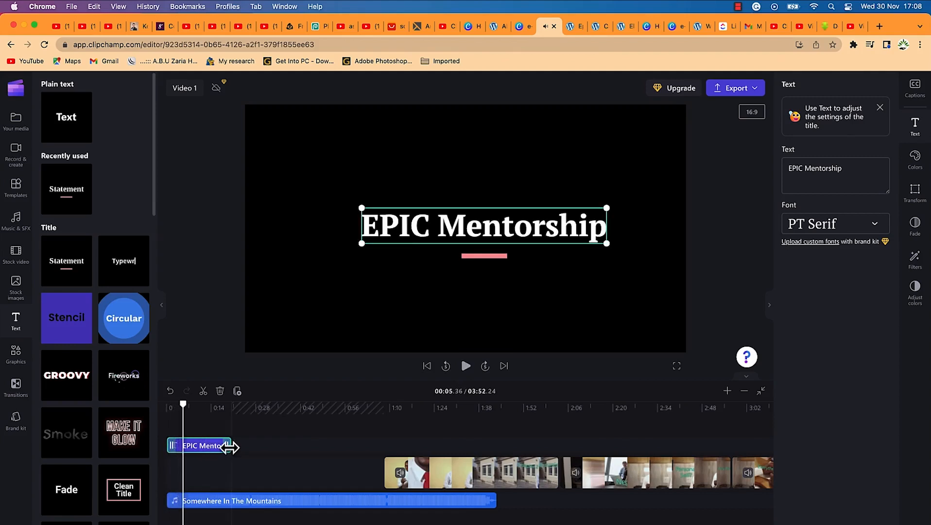
{"action": "left_click_drag", "start_coordinate": [231, 446], "coordinate": [220, 446]}
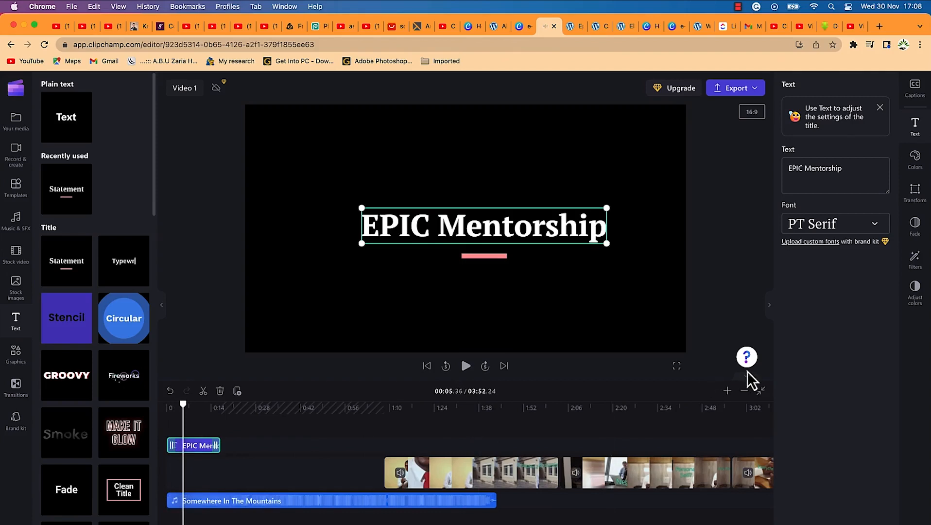
{"action": "left_click", "coordinate": [763, 396]}
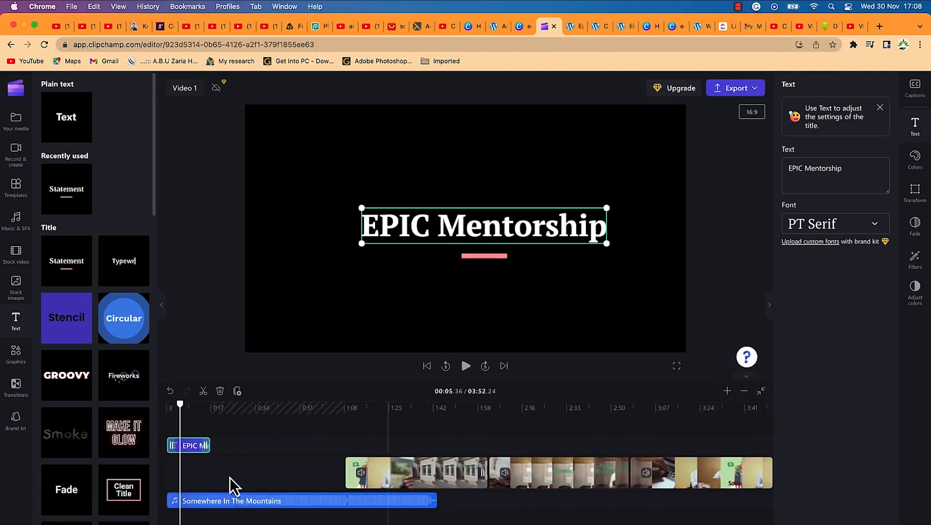
{"action": "left_click_drag", "start_coordinate": [205, 445], "coordinate": [192, 447]}
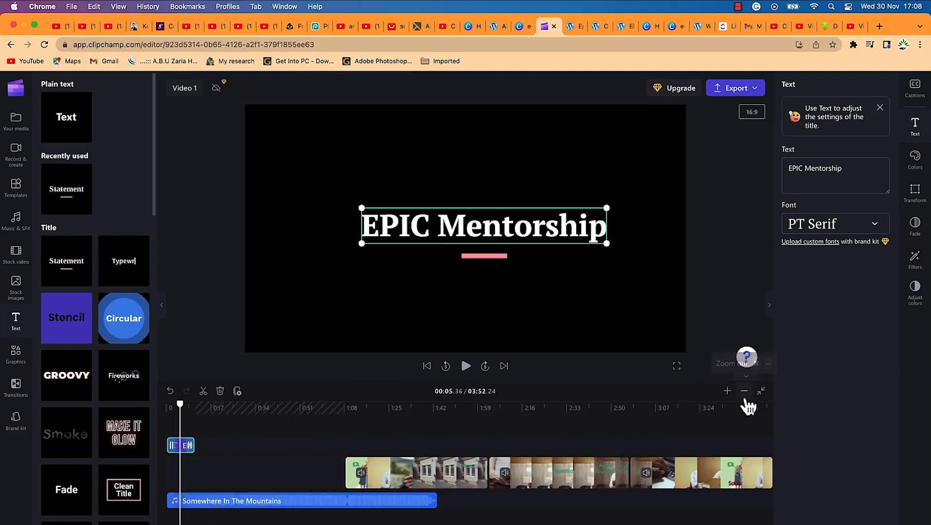
Split the music track Somewhere In The Mountains at 4.87 seconds and delete the part after the split.
{"action": "left_click", "coordinate": [727, 391]}
{"action": "left_click", "coordinate": [727, 391]}
{"action": "left_click", "coordinate": [728, 392]}
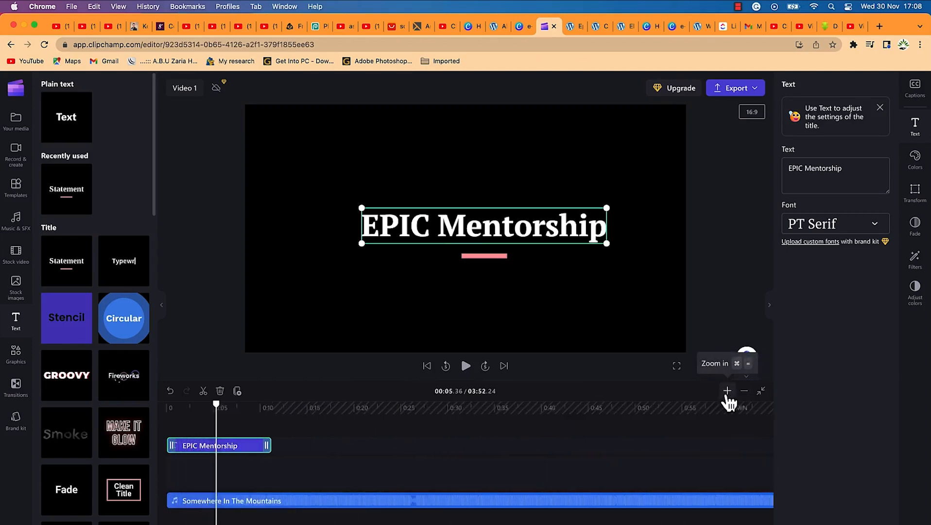
{"action": "left_click", "coordinate": [727, 392]}
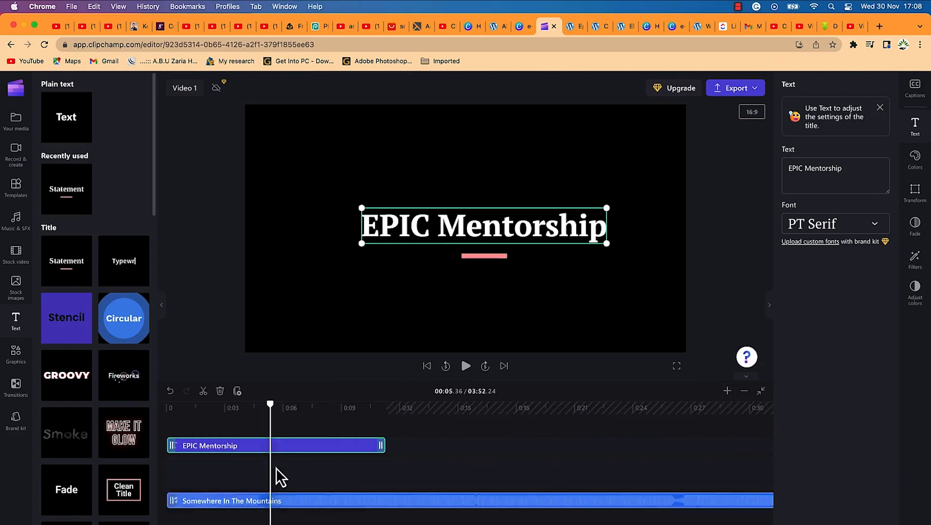
{"action": "left_click_drag", "start_coordinate": [272, 407], "coordinate": [262, 407]}
{"action": "left_click", "coordinate": [281, 504]}
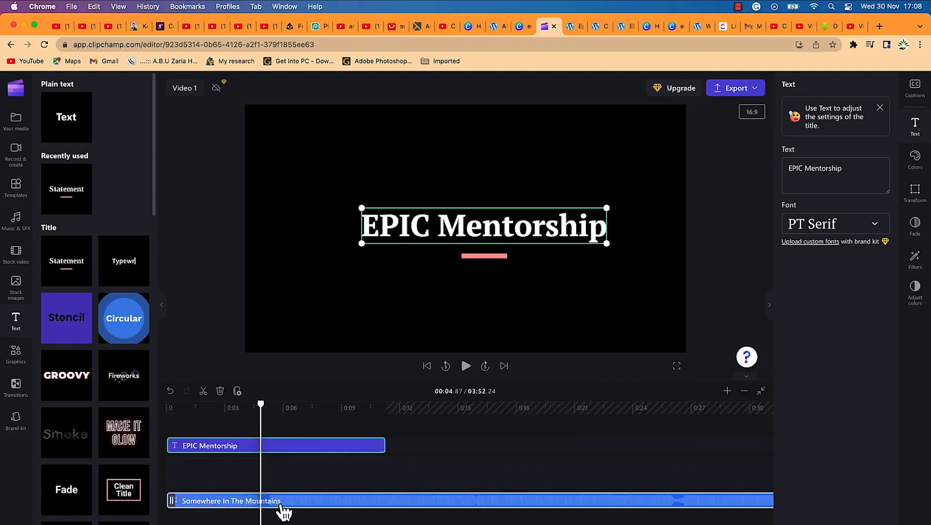
{"action": "key", "text": "s"}
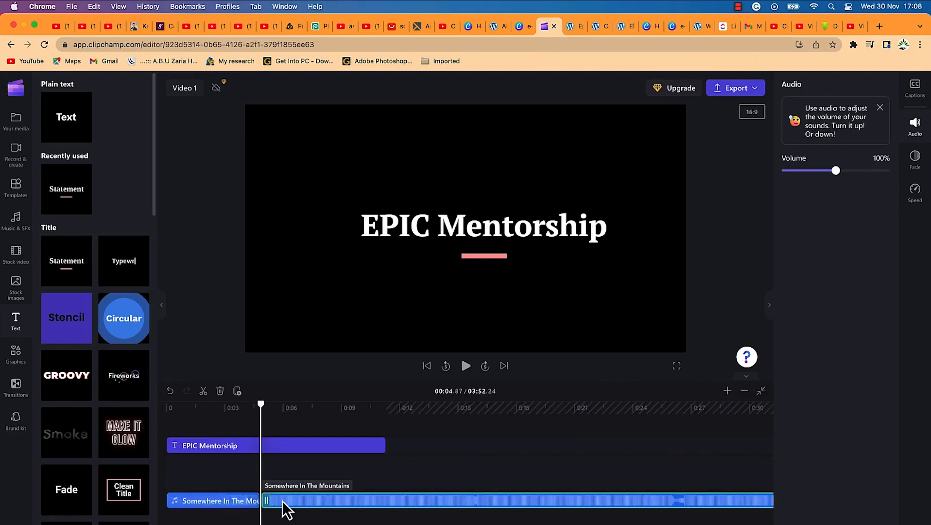
{"action": "key", "text": "Delete"}
Trim the EPIC Mentorship title so it ends together with the shortened music, and scrub back through it.
{"action": "left_click", "coordinate": [305, 451]}
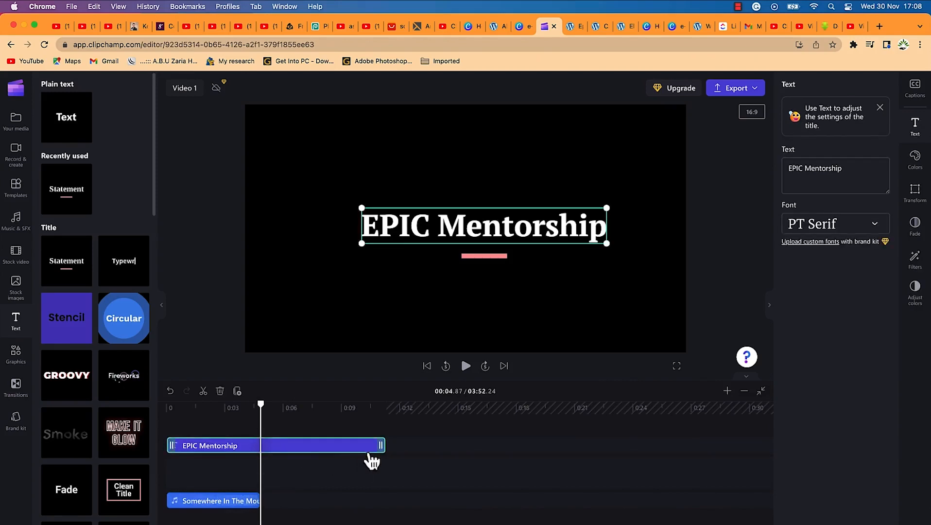
{"action": "left_click_drag", "start_coordinate": [382, 446], "coordinate": [259, 443]}
{"action": "mouse_move", "coordinate": [261, 407]}
{"action": "left_mouse_down"}
{"action": "mouse_move", "coordinate": [248, 407]}
{"action": "mouse_move", "coordinate": [267, 410]}
{"action": "mouse_move", "coordinate": [250, 410]}
{"action": "left_mouse_up"}
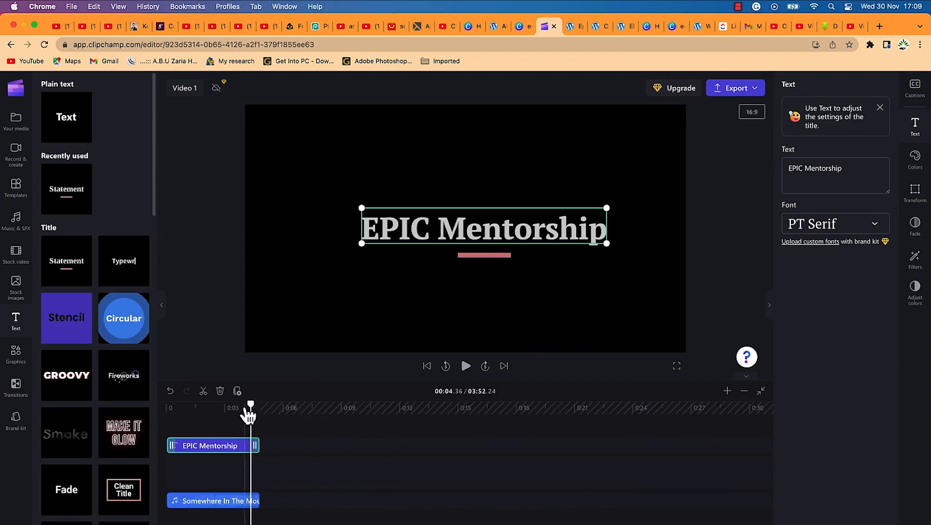
{"action": "left_click_drag", "start_coordinate": [249, 407], "coordinate": [203, 411]}
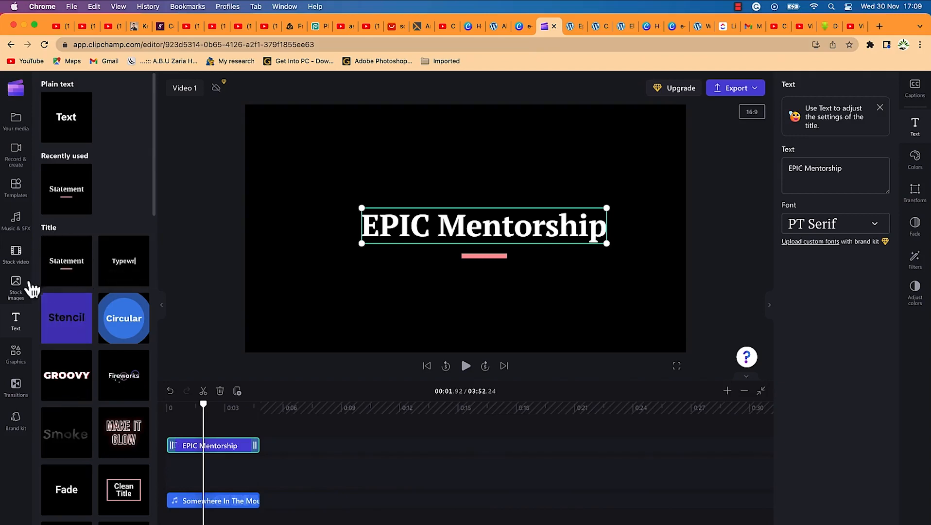
Add the free 20-second orange, pink and purple gradient from the stock video Backgrounds to the timeline's start, beneath the title.
{"action": "left_click", "coordinate": [16, 257]}
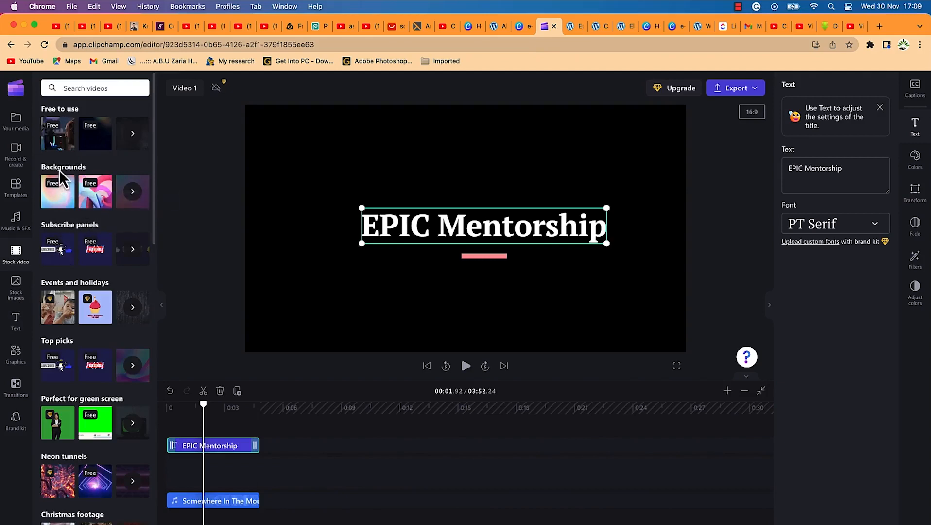
{"action": "left_click", "coordinate": [139, 197]}
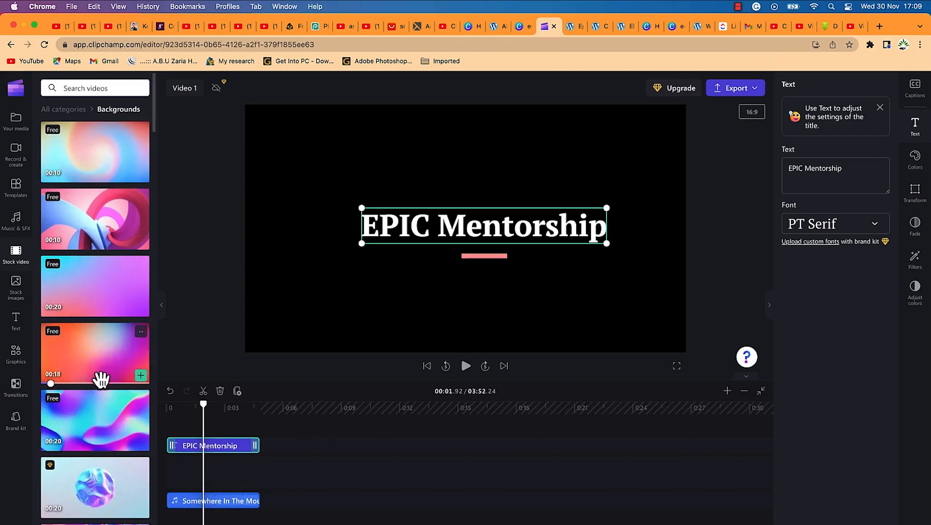
{"action": "scroll", "coordinate": [79, 415], "scroll_direction": "down", "scroll_amount": 5}
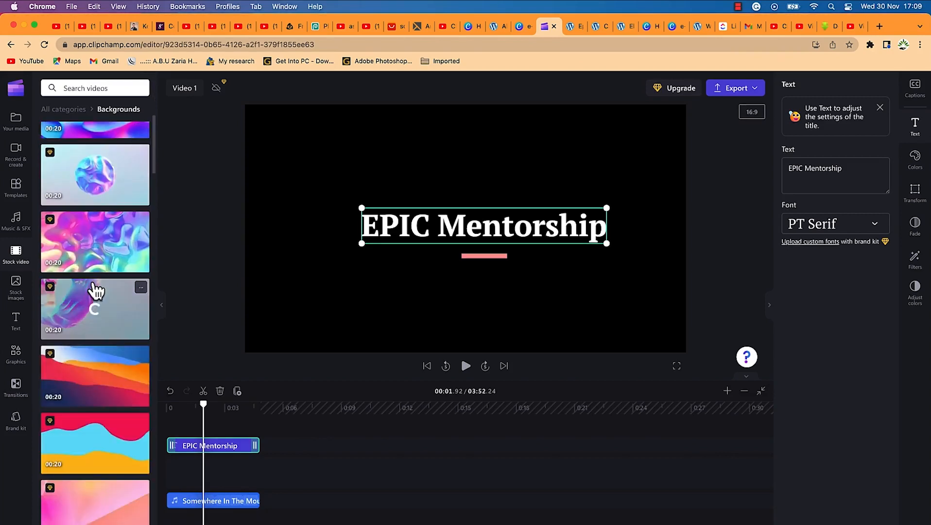
{"action": "scroll", "coordinate": [78, 403], "scroll_direction": "down", "scroll_amount": 5}
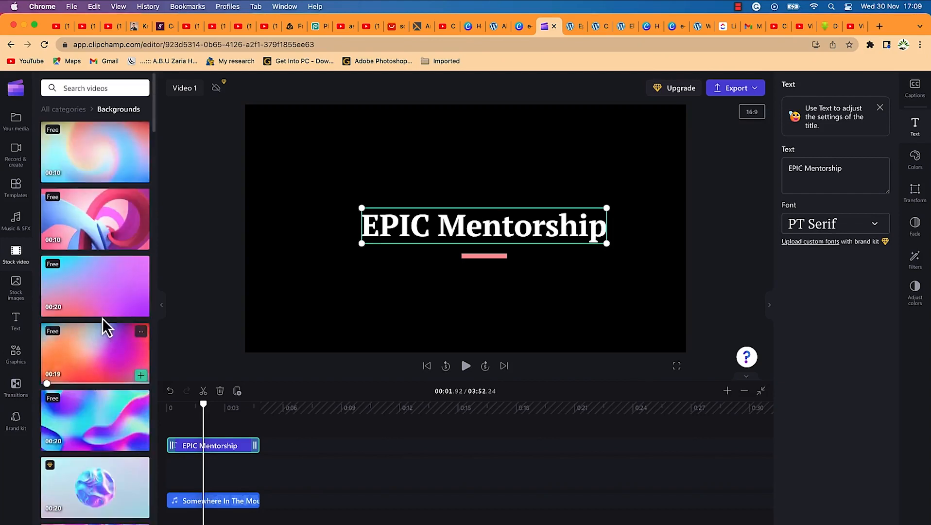
{"action": "mouse_move", "coordinate": [112, 307]}
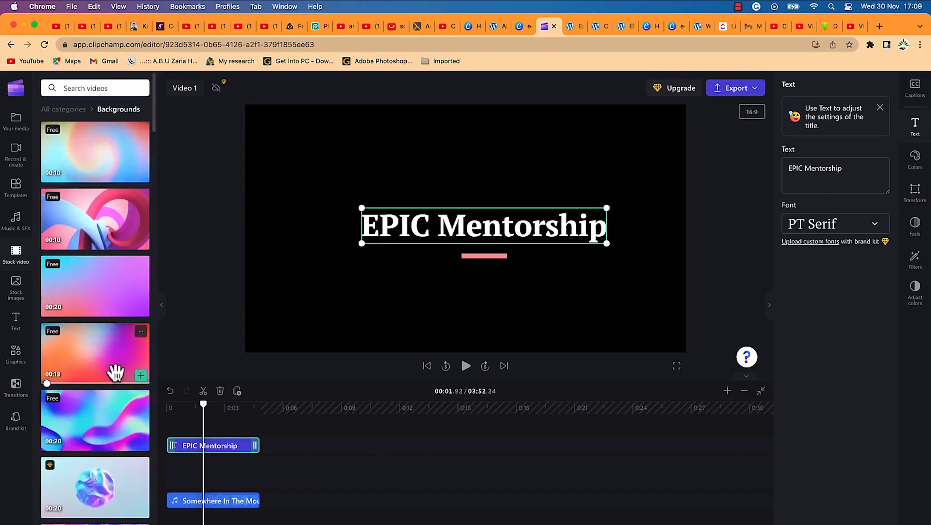
{"action": "mouse_move", "coordinate": [144, 386]}
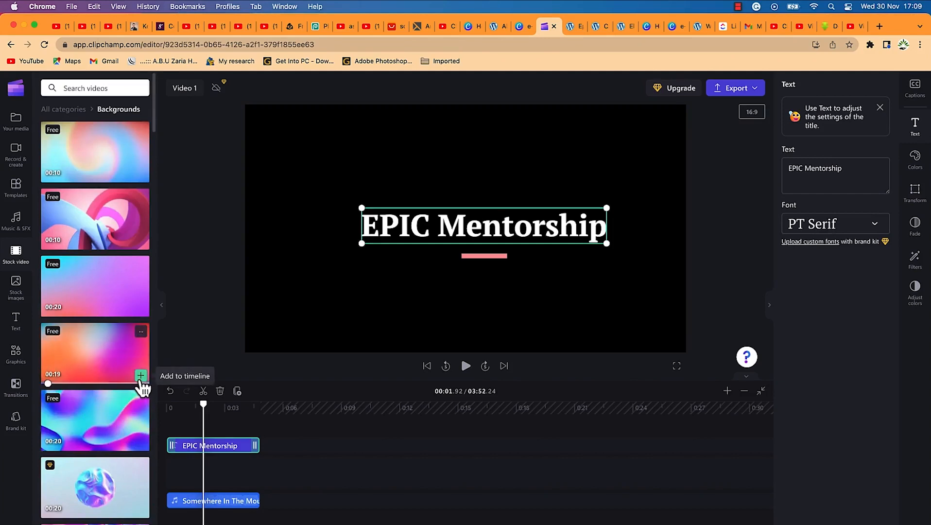
{"action": "left_click_drag", "start_coordinate": [87, 350], "coordinate": [203, 486]}
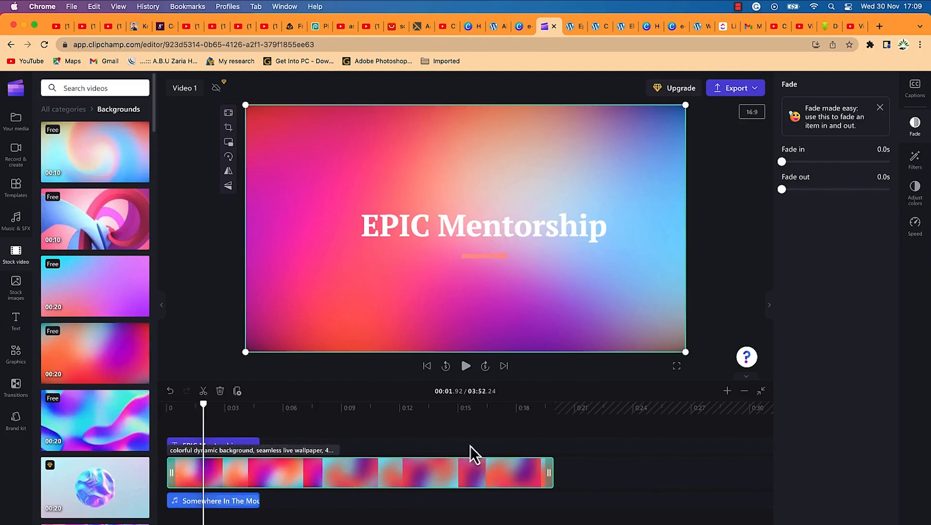
Trim the background clip to end with the title and music, and play the intro from the start.
{"action": "left_click_drag", "start_coordinate": [551, 475], "coordinate": [260, 488]}
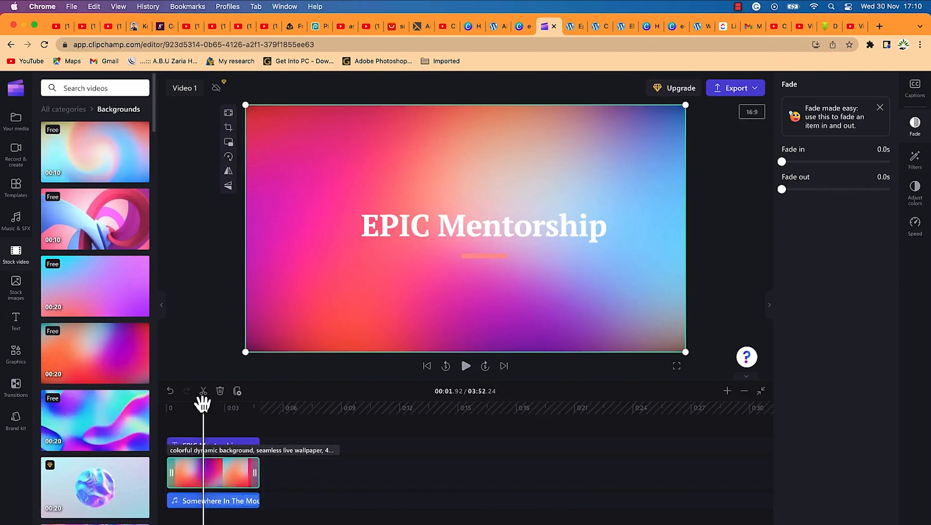
{"action": "left_click_drag", "start_coordinate": [205, 409], "coordinate": [156, 412]}
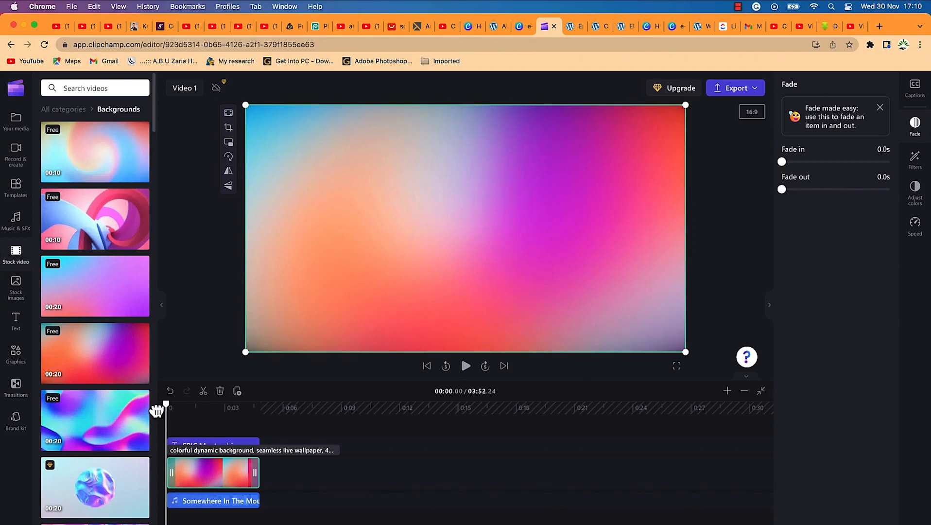
{"action": "key", "text": "space"}
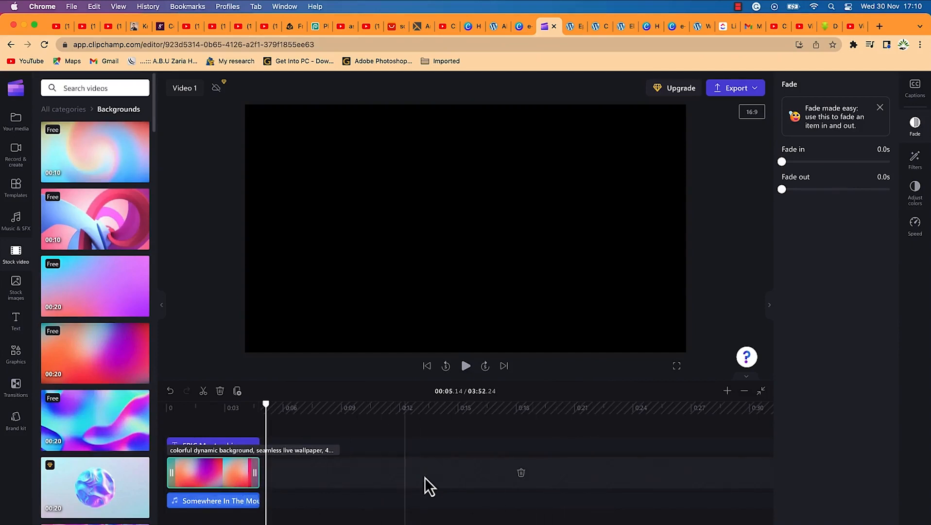
Move the three Spend time with yourself_1.mp4 clips together so they start directly after the intro, and check the join.
{"action": "left_click", "coordinate": [762, 392]}
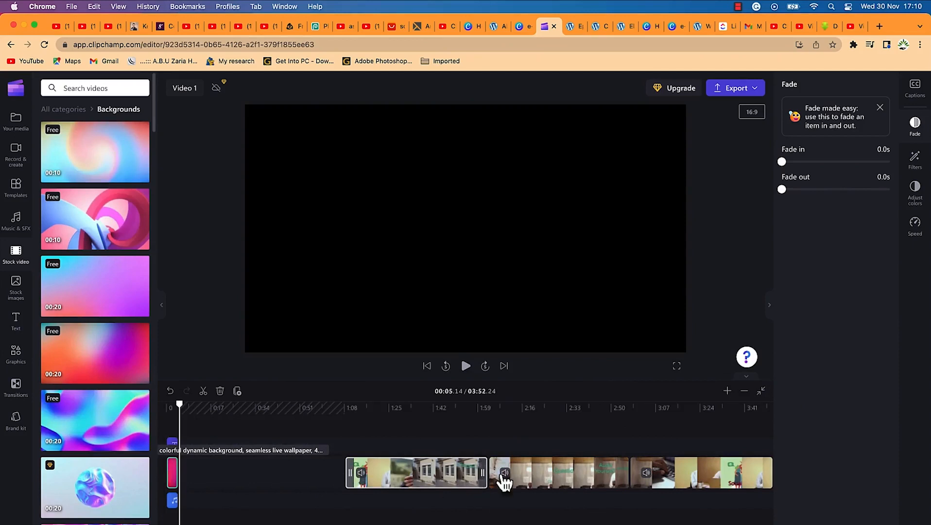
{"action": "left_click_drag", "start_coordinate": [479, 455], "coordinate": [692, 475]}
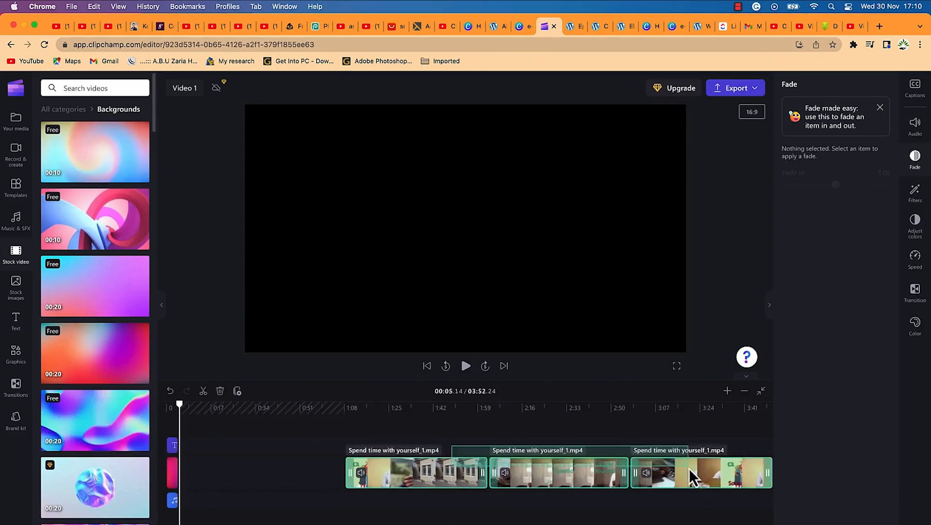
{"action": "left_click_drag", "start_coordinate": [458, 483], "coordinate": [297, 486]}
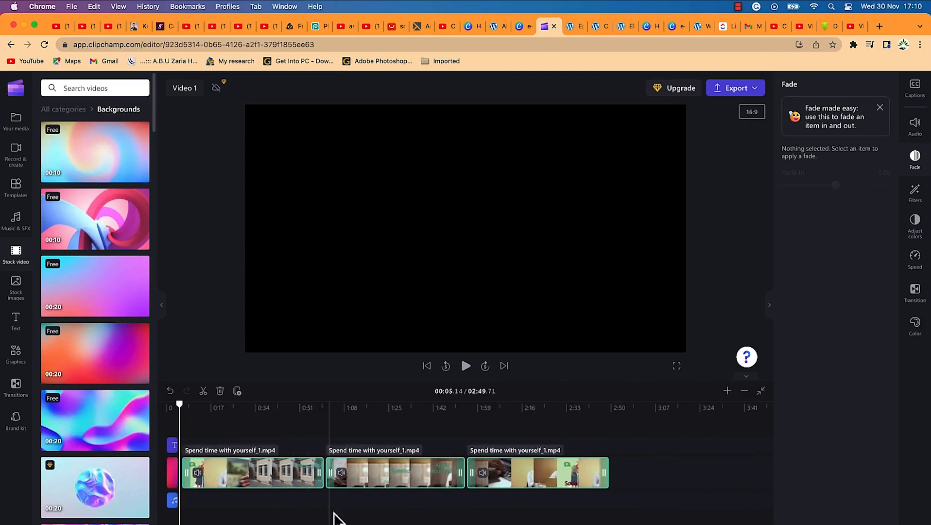
{"action": "left_click", "coordinate": [728, 391]}
{"action": "left_click", "coordinate": [727, 390]}
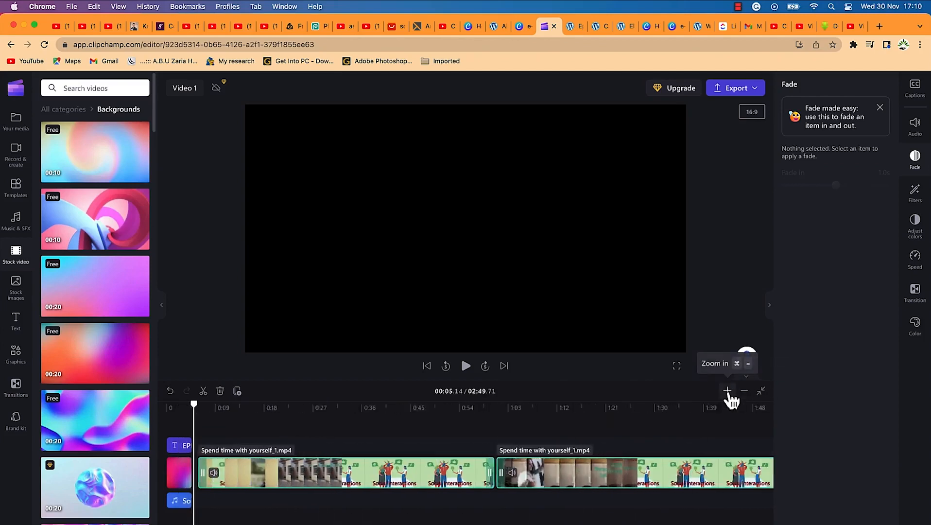
{"action": "left_click", "coordinate": [728, 391]}
{"action": "left_click", "coordinate": [727, 391]}
{"action": "left_click", "coordinate": [727, 391]}
{"action": "left_click", "coordinate": [727, 391]}
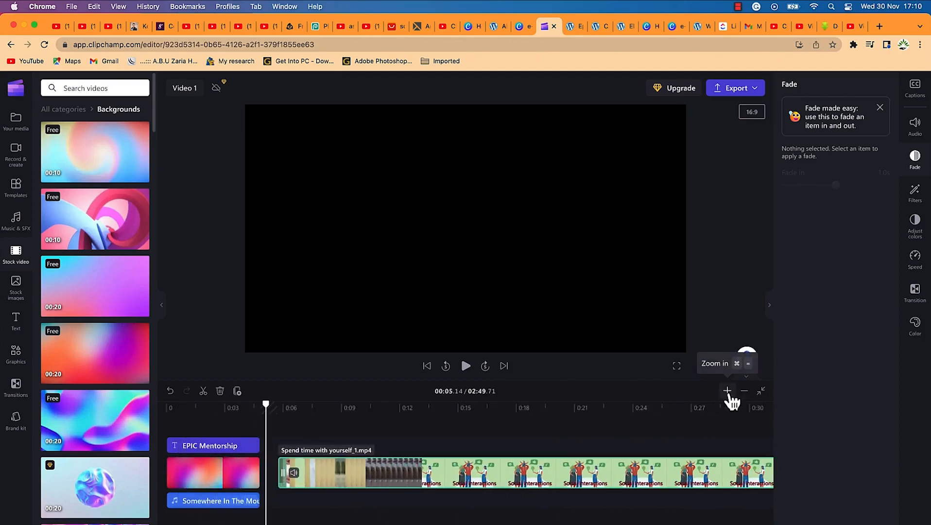
{"action": "left_click_drag", "start_coordinate": [354, 483], "coordinate": [332, 481]}
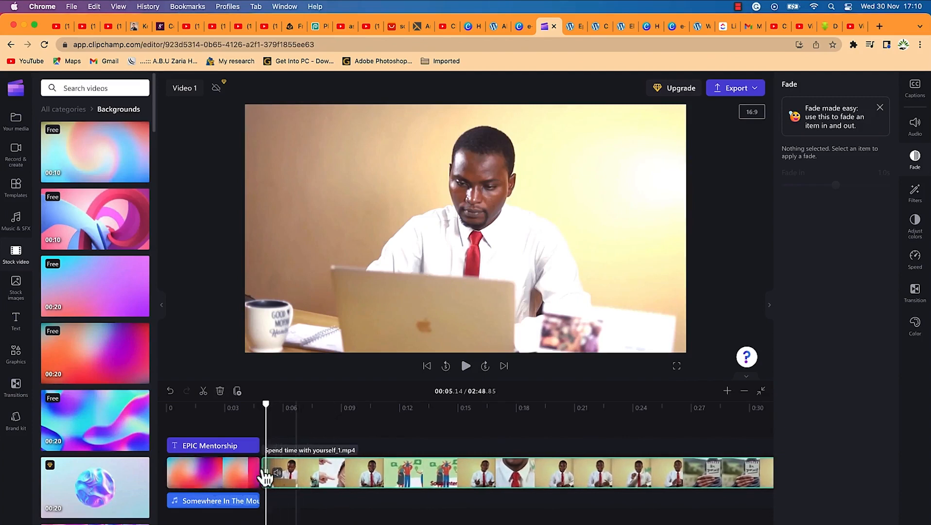
{"action": "mouse_move", "coordinate": [275, 413]}
{"action": "left_mouse_down"}
{"action": "mouse_move", "coordinate": [251, 409]}
{"action": "mouse_move", "coordinate": [290, 411]}
{"action": "left_mouse_up"}
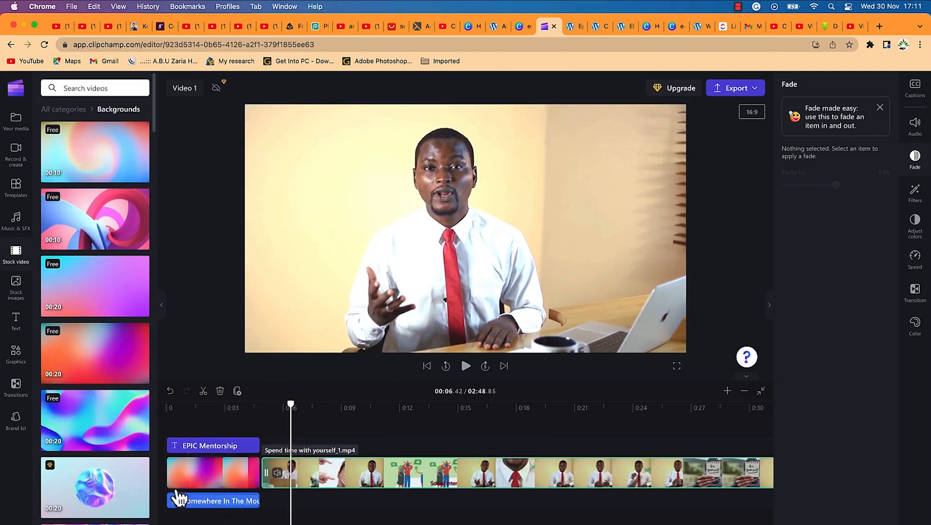
Add the Close transition between the intro background and the first footage clip, and play through it.
{"action": "mouse_move", "coordinate": [77, 430]}
{"action": "left_click", "coordinate": [12, 396]}
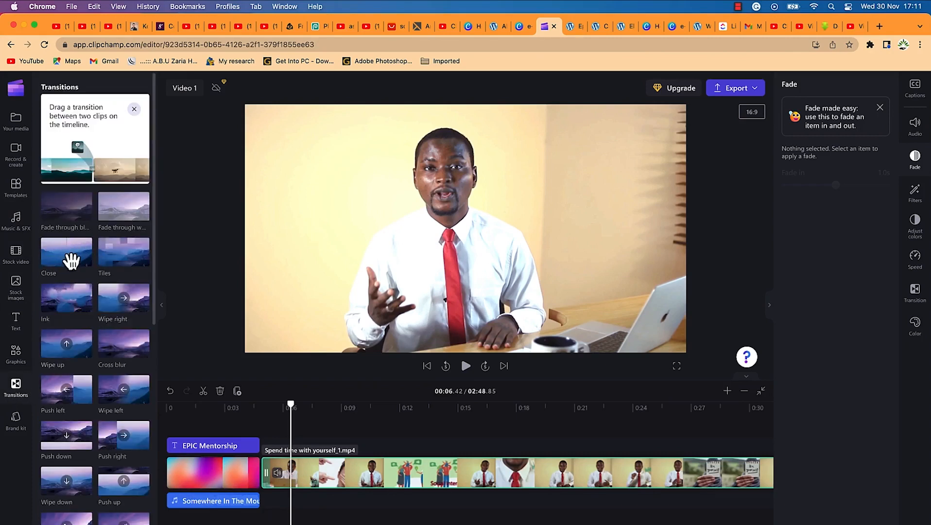
{"action": "left_click_drag", "start_coordinate": [67, 256], "coordinate": [265, 492]}
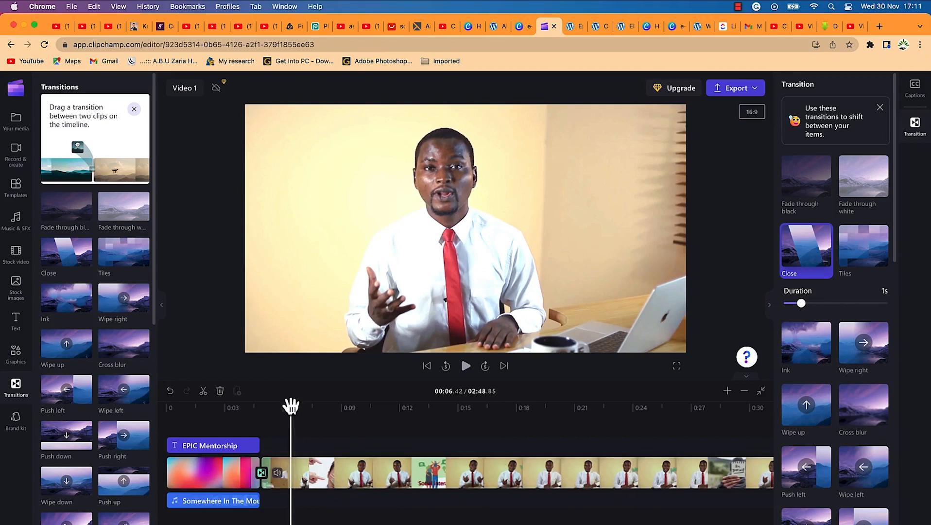
{"action": "left_click_drag", "start_coordinate": [289, 408], "coordinate": [244, 406]}
{"action": "key", "text": "space"}
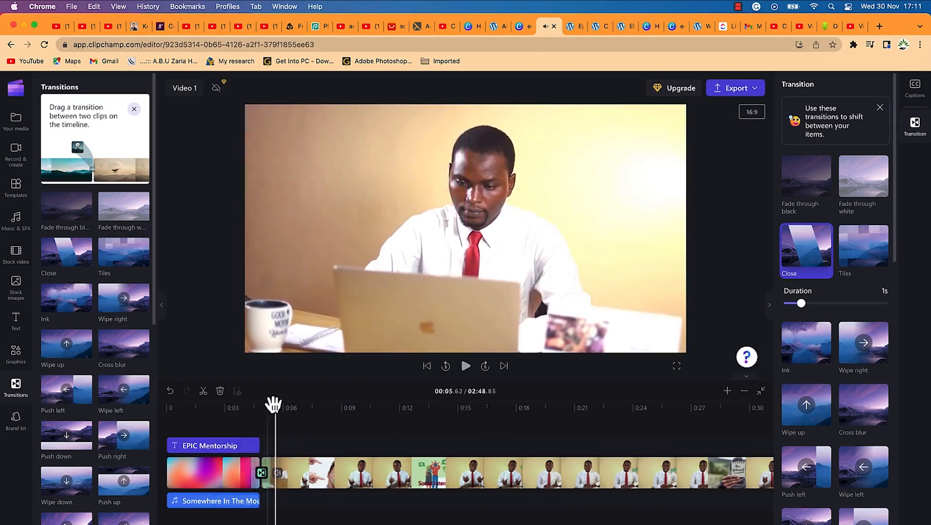
{"action": "left_click_drag", "start_coordinate": [276, 408], "coordinate": [243, 404]}
{"action": "key", "text": "space"}
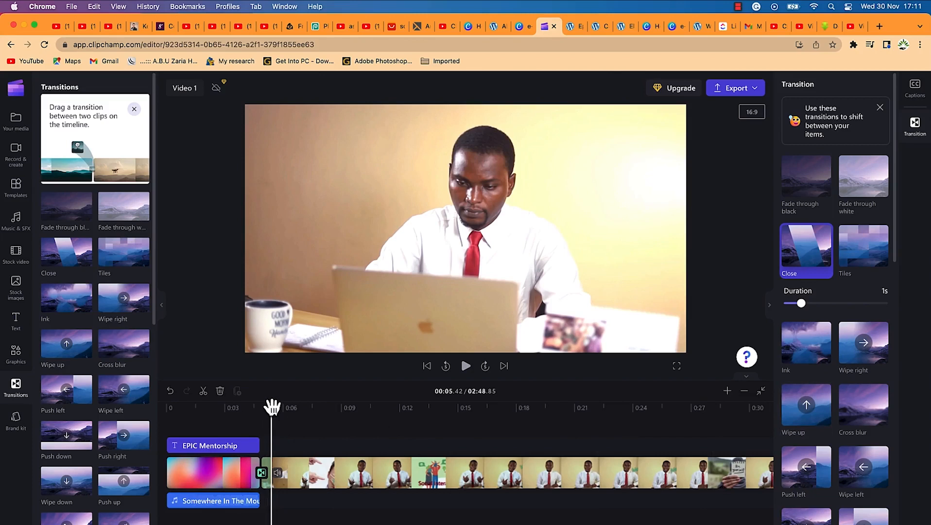
{"action": "left_click_drag", "start_coordinate": [272, 407], "coordinate": [201, 416]}
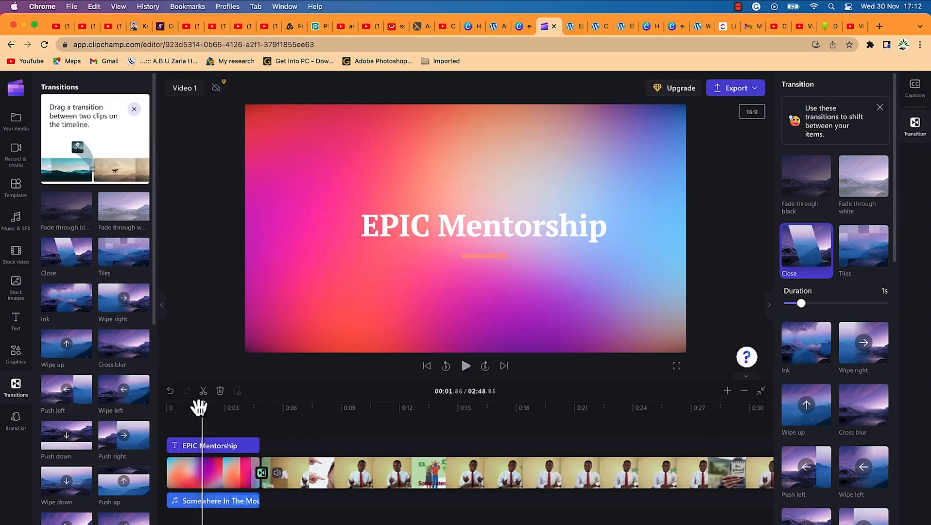
Browse the graphic stickers, add the Sparkle flame sticker to the intro, and preview it together with the title.
{"action": "left_click", "coordinate": [15, 357]}
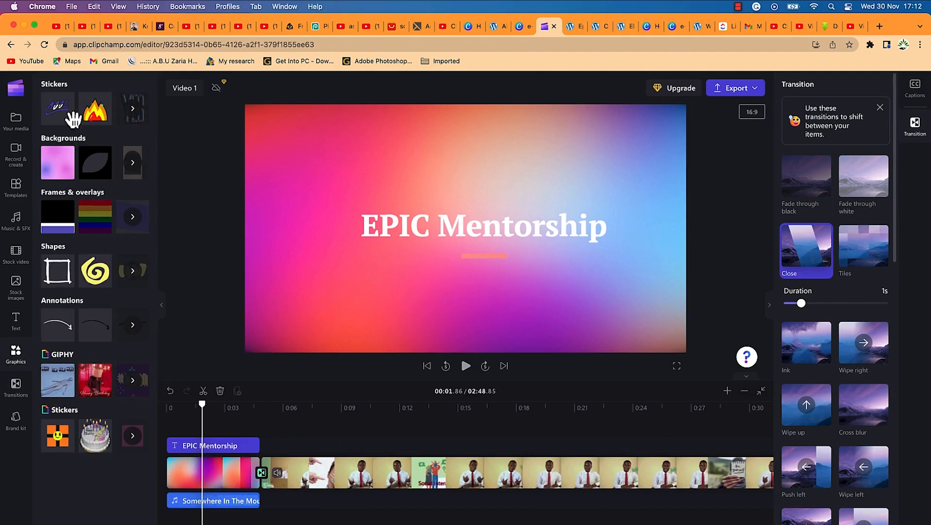
{"action": "left_click", "coordinate": [139, 124]}
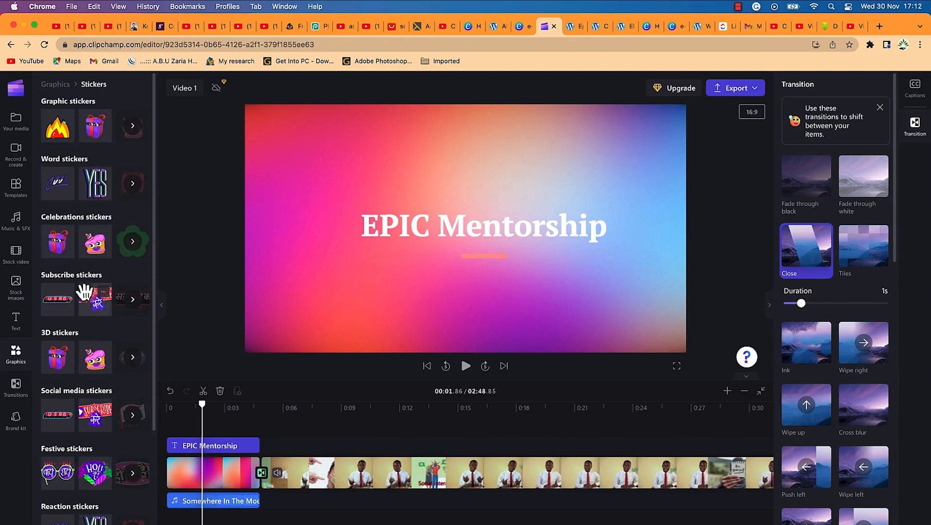
{"action": "scroll", "coordinate": [85, 306], "scroll_direction": "down", "scroll_amount": 3}
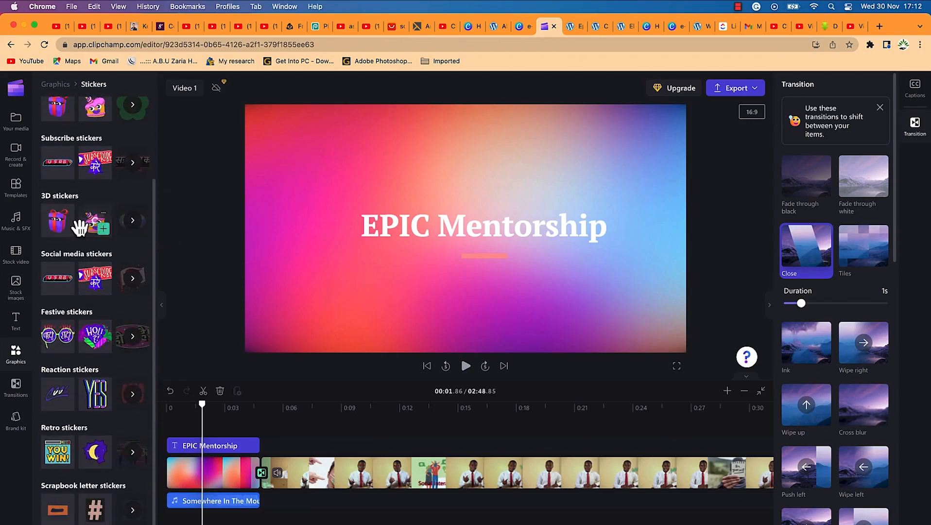
{"action": "scroll", "coordinate": [81, 165], "scroll_direction": "up", "scroll_amount": 3}
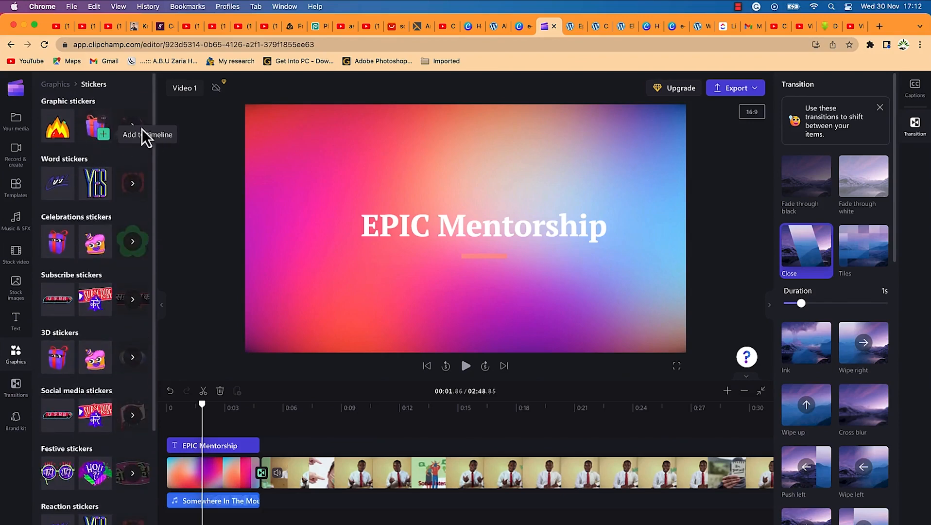
{"action": "left_click", "coordinate": [66, 134]}
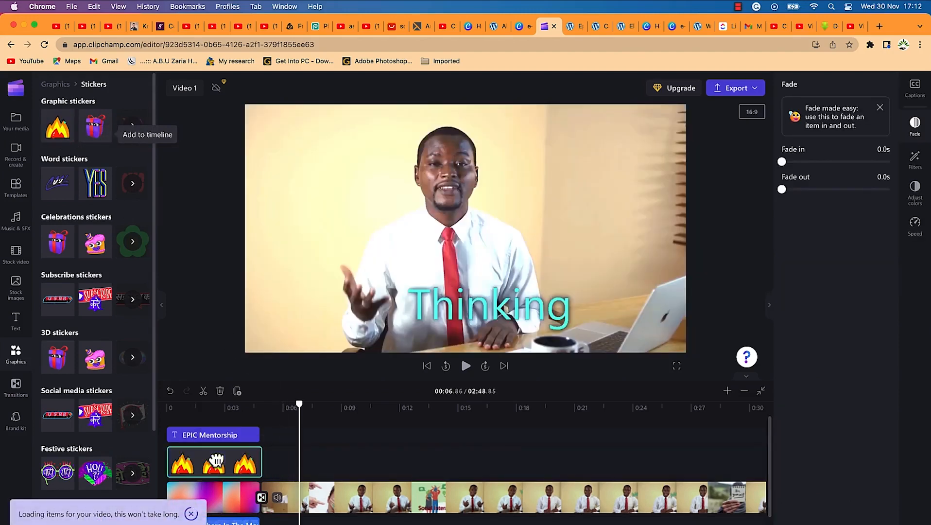
{"action": "left_click_drag", "start_coordinate": [297, 408], "coordinate": [211, 408]}
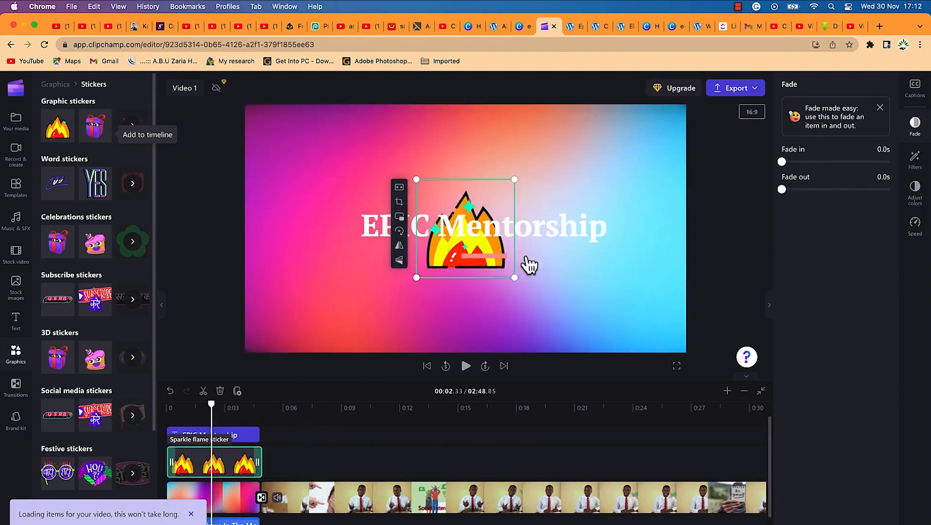
Shrink the flame sticker, place it just before the word EPIC, and trim its clip to end with the title.
{"action": "left_click_drag", "start_coordinate": [516, 180], "coordinate": [343, 223]}
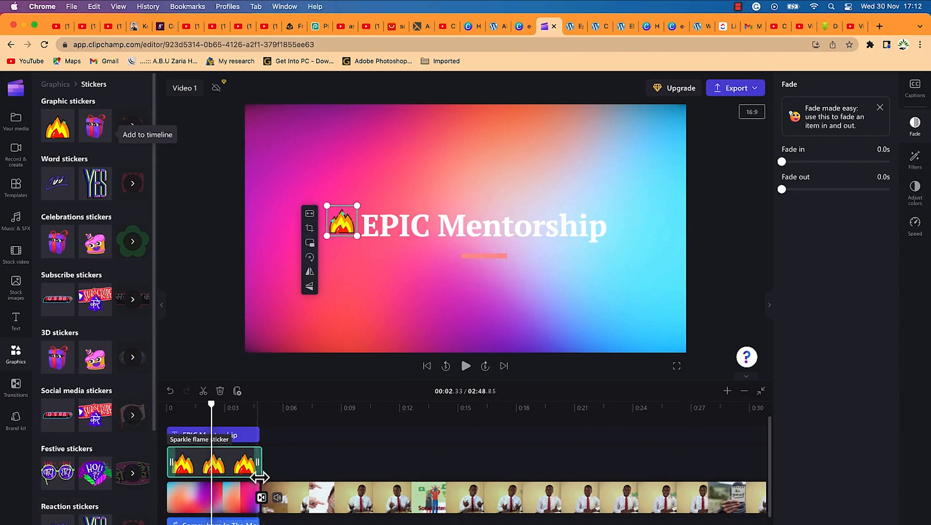
{"action": "left_click_drag", "start_coordinate": [263, 471], "coordinate": [261, 465]}
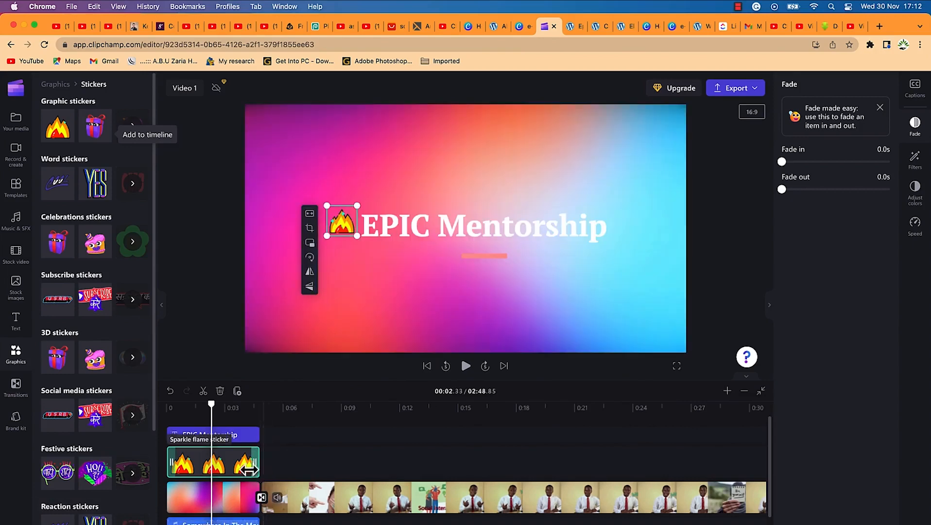
{"action": "left_click", "coordinate": [15, 191]}
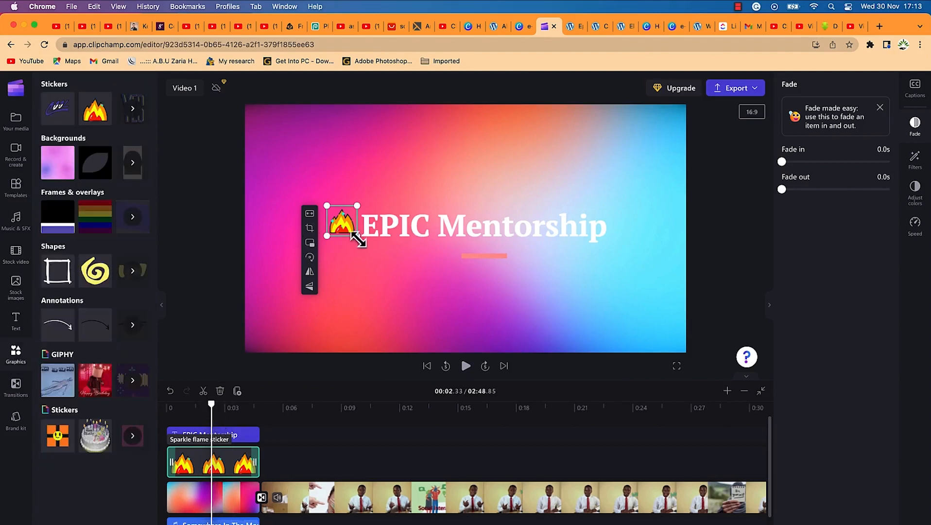
Play the intro with the sticker from the start, and scrub on into the footage.
{"action": "left_click_drag", "start_coordinate": [212, 403], "coordinate": [150, 417]}
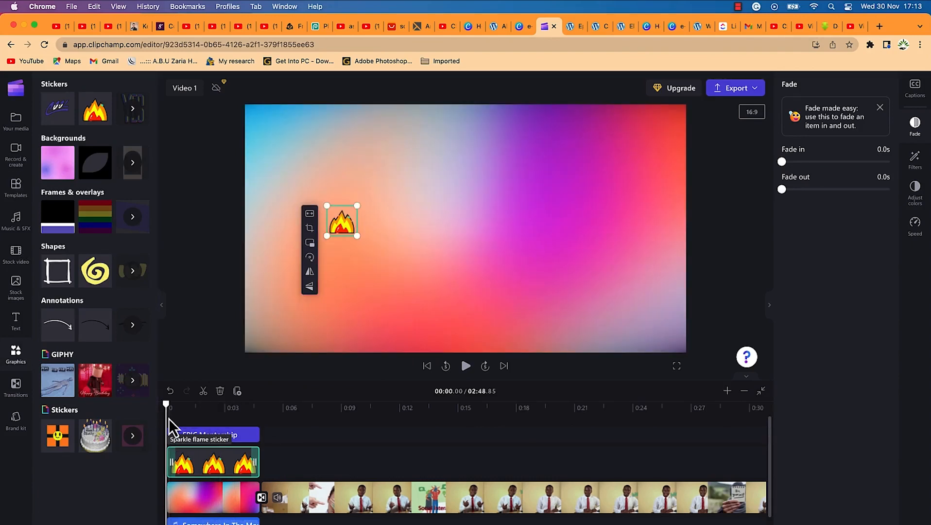
{"action": "key", "text": "space"}
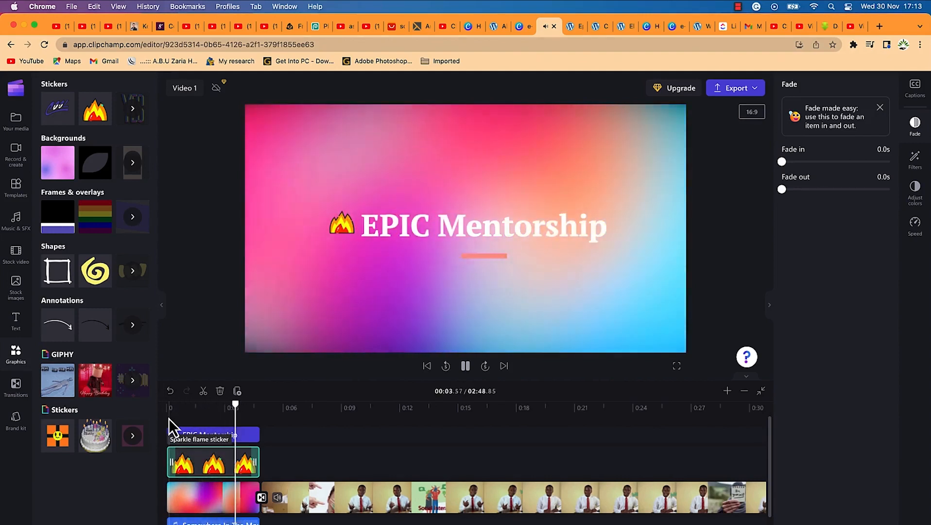
{"action": "key", "text": "space"}
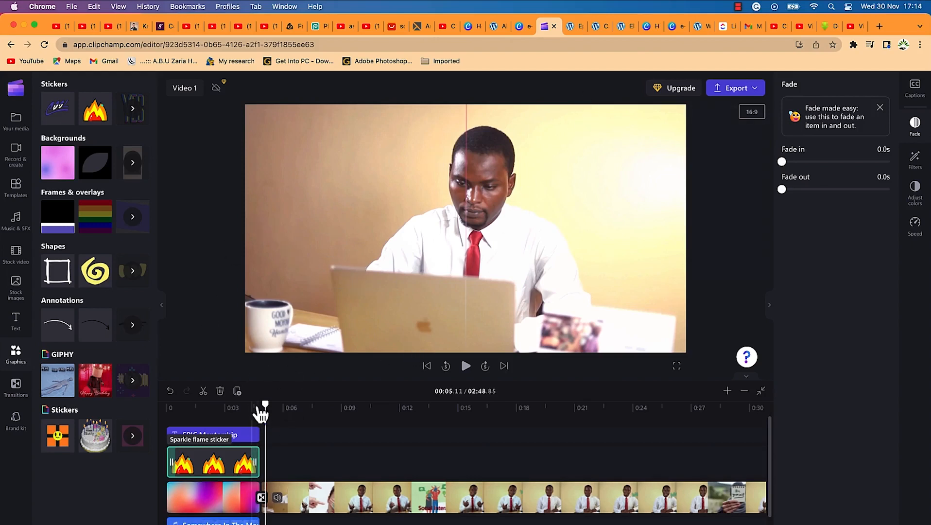
{"action": "left_click_drag", "start_coordinate": [265, 408], "coordinate": [683, 440]}
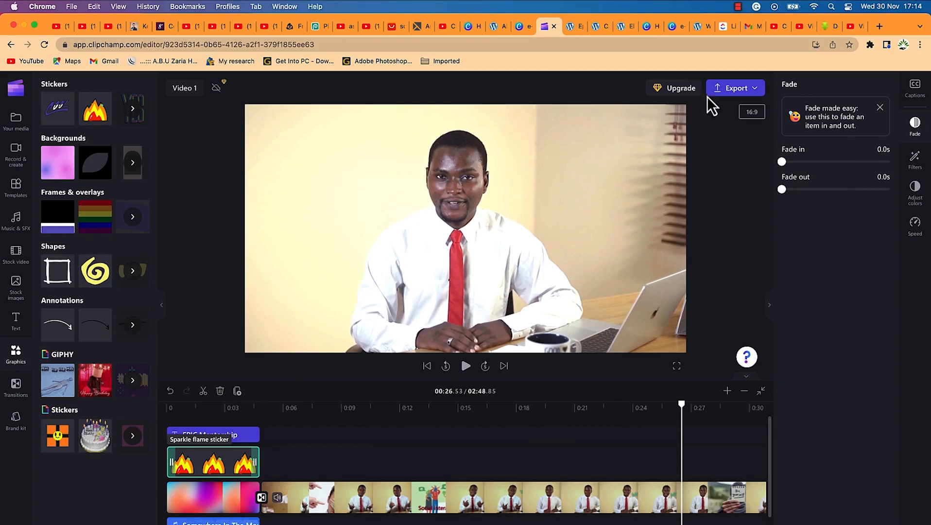
Export the video at 1080p and look through the options for saving or sharing it.
{"action": "left_click", "coordinate": [760, 98]}
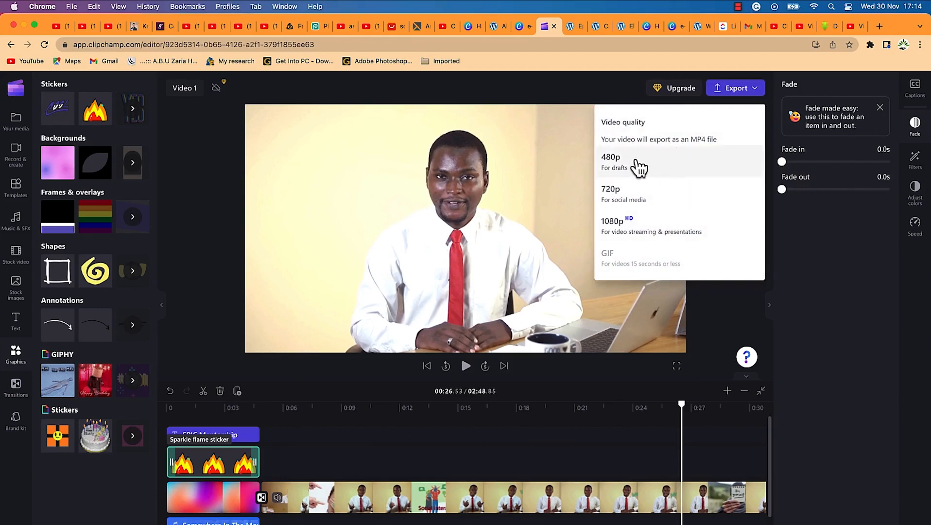
{"action": "left_click", "coordinate": [651, 237]}
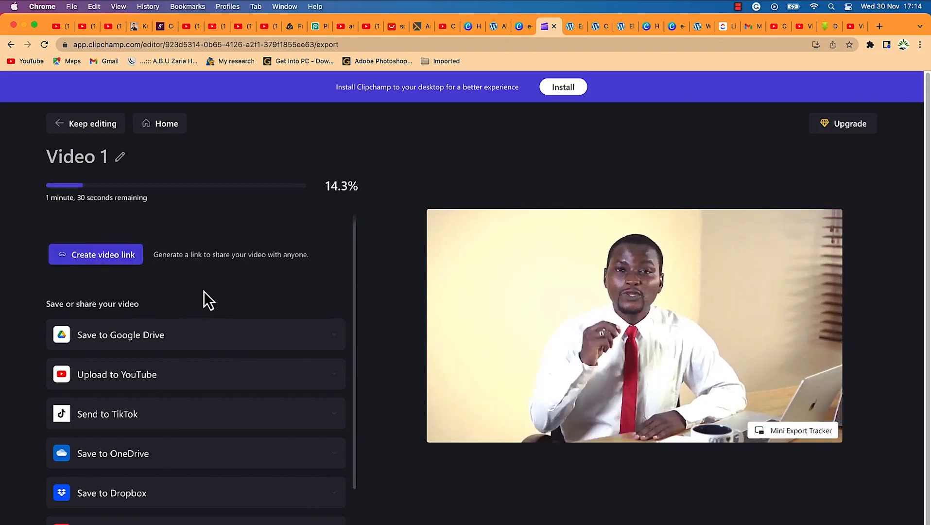
{"action": "scroll", "coordinate": [116, 359], "scroll_direction": "down", "scroll_amount": 1}
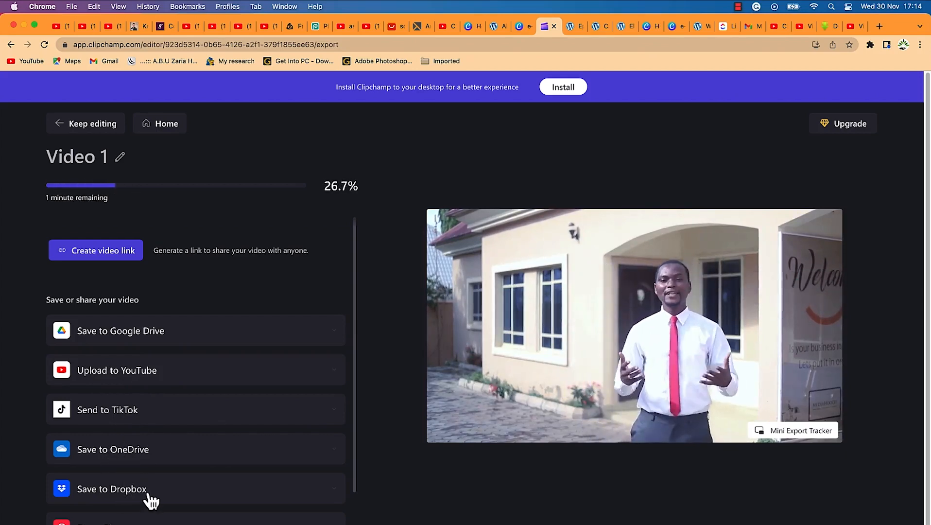
{"action": "scroll", "coordinate": [148, 496], "scroll_direction": "down", "scroll_amount": 2}
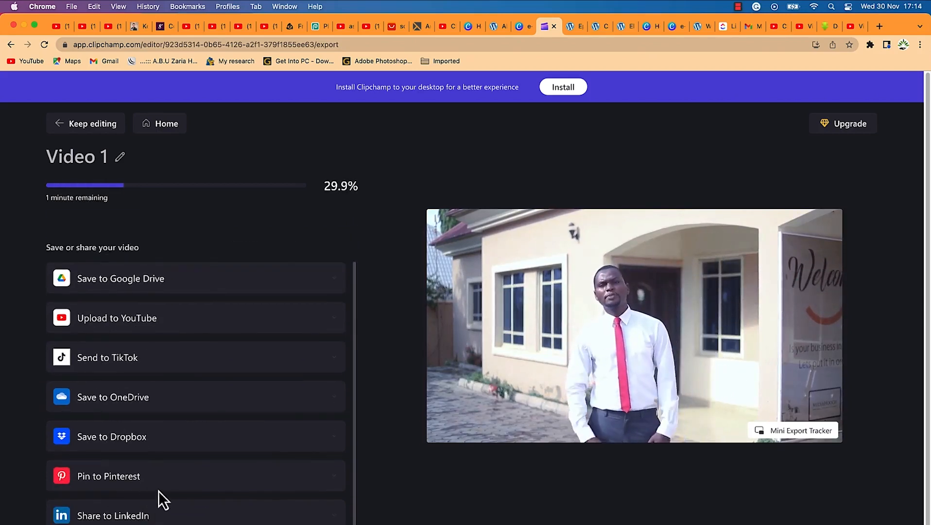